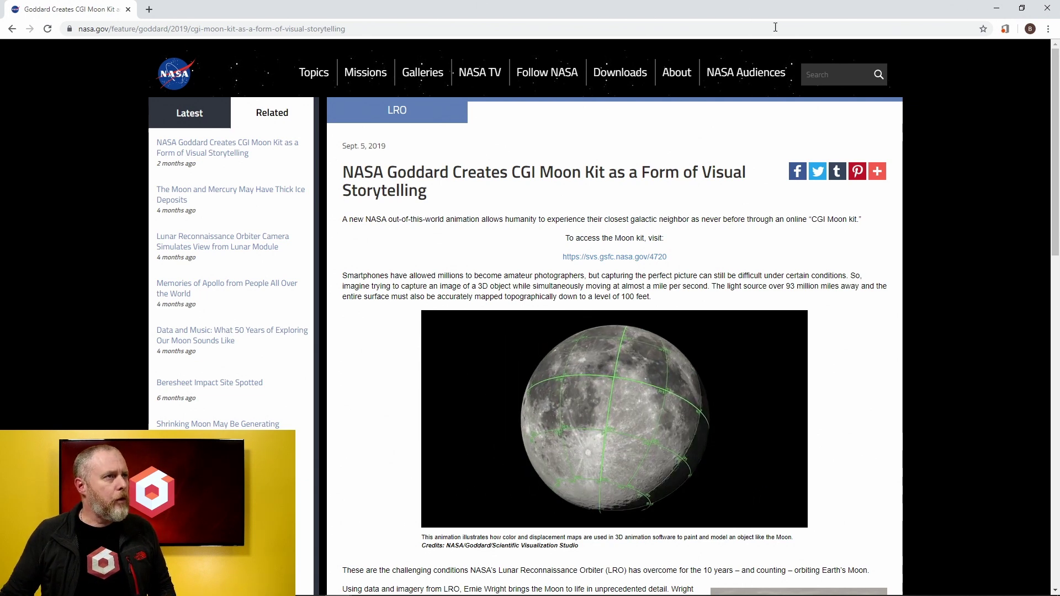
Minimize the NASA article window and maximize the Babylon.js Playground.
{"action": "left_click", "coordinate": [1022, 7]}
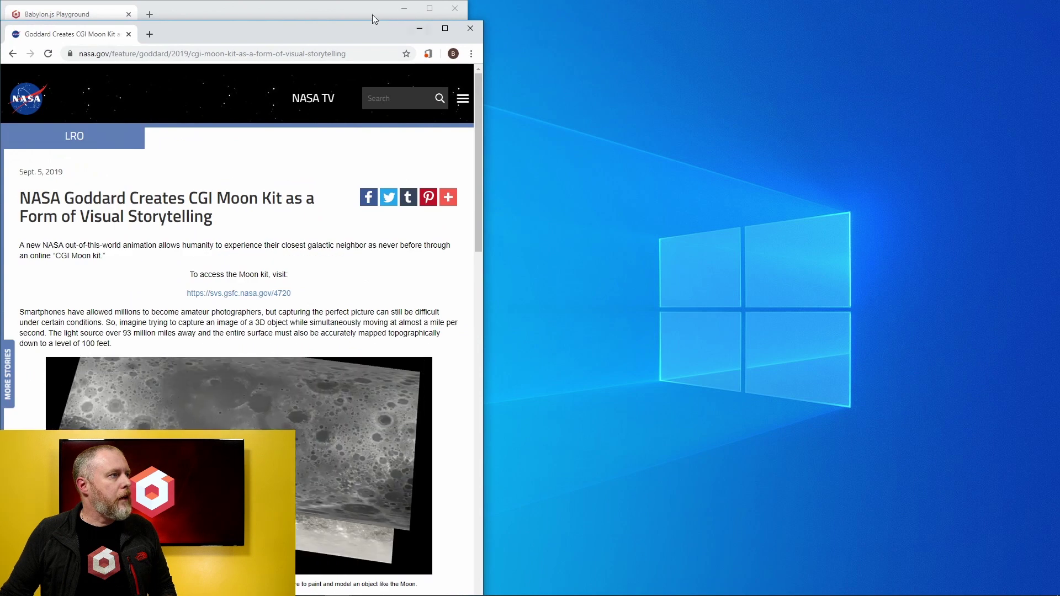
{"action": "left_click", "coordinate": [420, 28]}
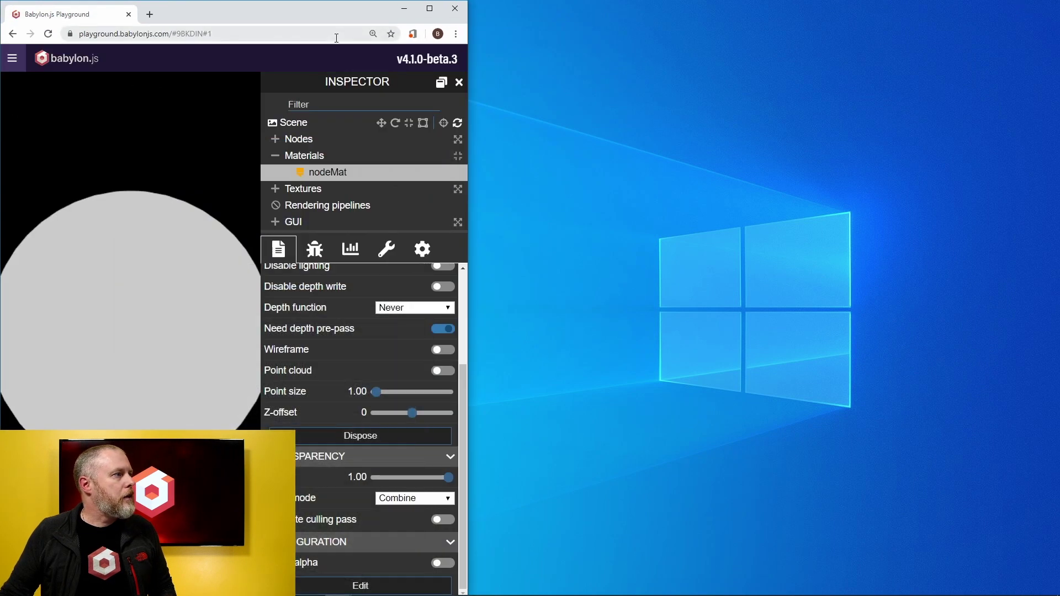
{"action": "left_click", "coordinate": [429, 12]}
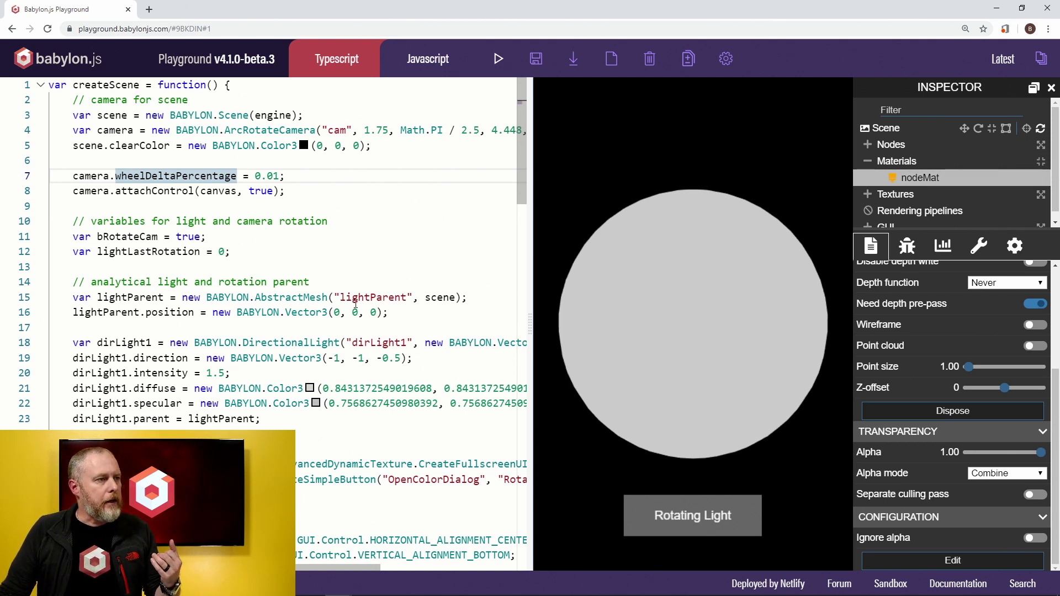
Toggle the scene from Rotating Light to Rotating Camera, then scroll to nodeMat's properties.
{"action": "left_click", "coordinate": [674, 523]}
{"action": "left_click", "coordinate": [674, 522]}
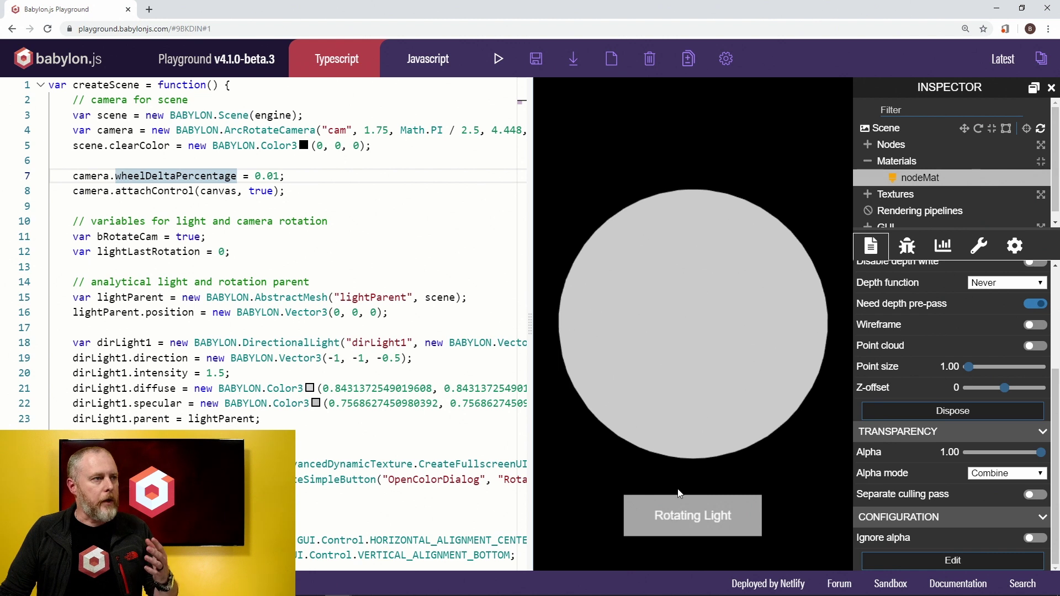
{"action": "left_click", "coordinate": [701, 510]}
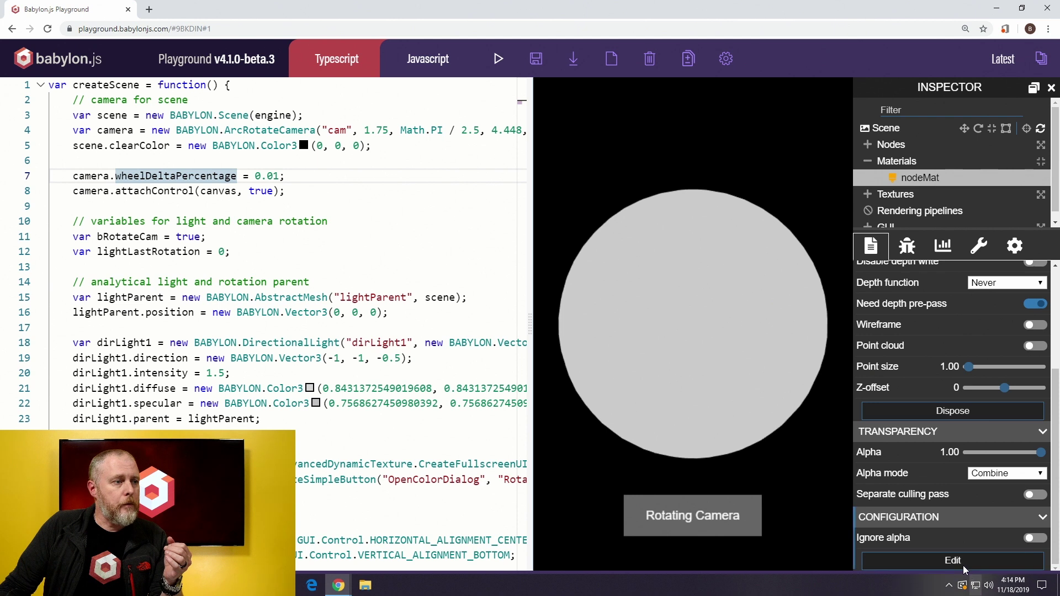
{"action": "scroll", "coordinate": [741, 439], "scroll_direction": "down", "scroll_amount": 2}
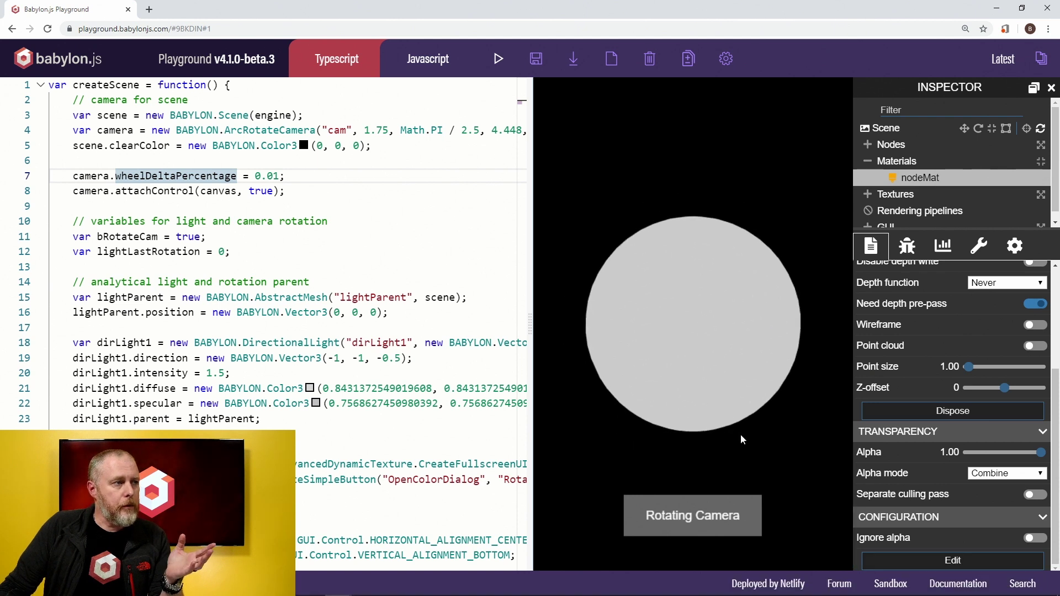
{"action": "scroll", "coordinate": [741, 439], "scroll_direction": "up", "scroll_amount": 2}
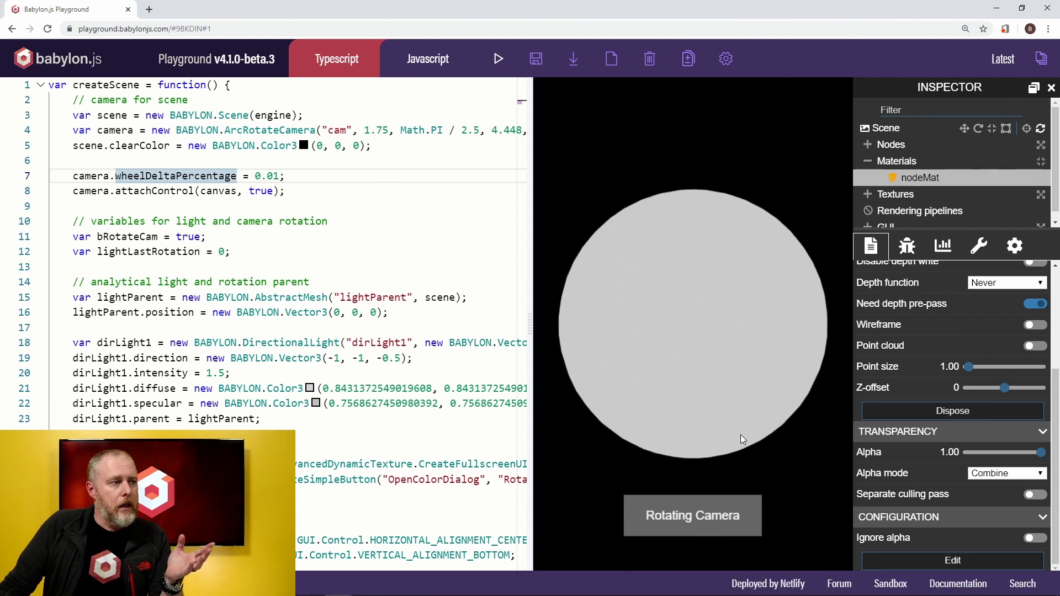
{"action": "scroll", "coordinate": [740, 435], "scroll_direction": "down", "scroll_amount": 2}
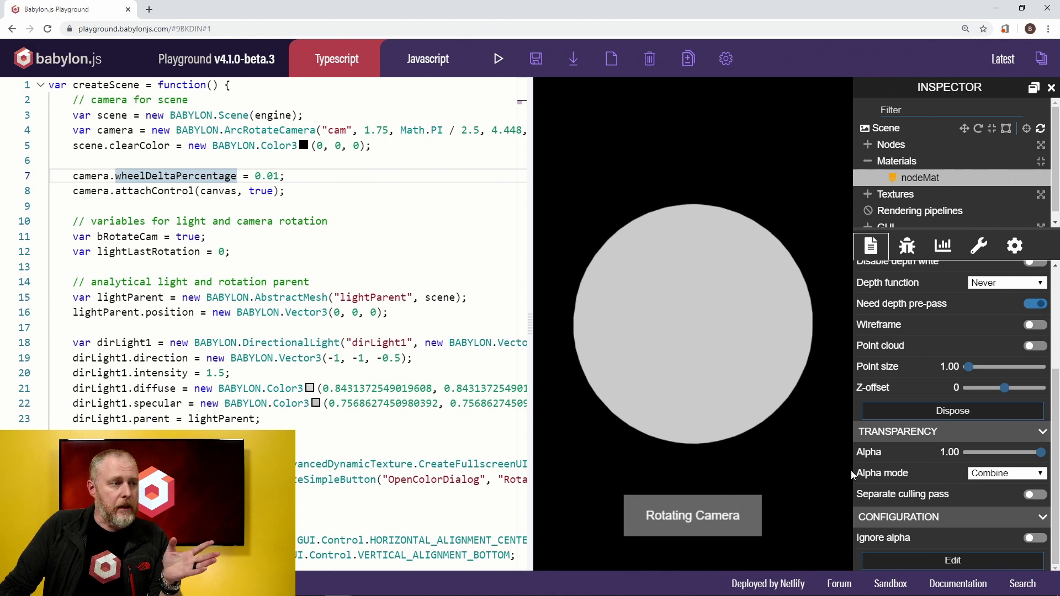
Open nodeMat in the Node Material Editor and reorganize the default graph into columns.
{"action": "left_click", "coordinate": [946, 561]}
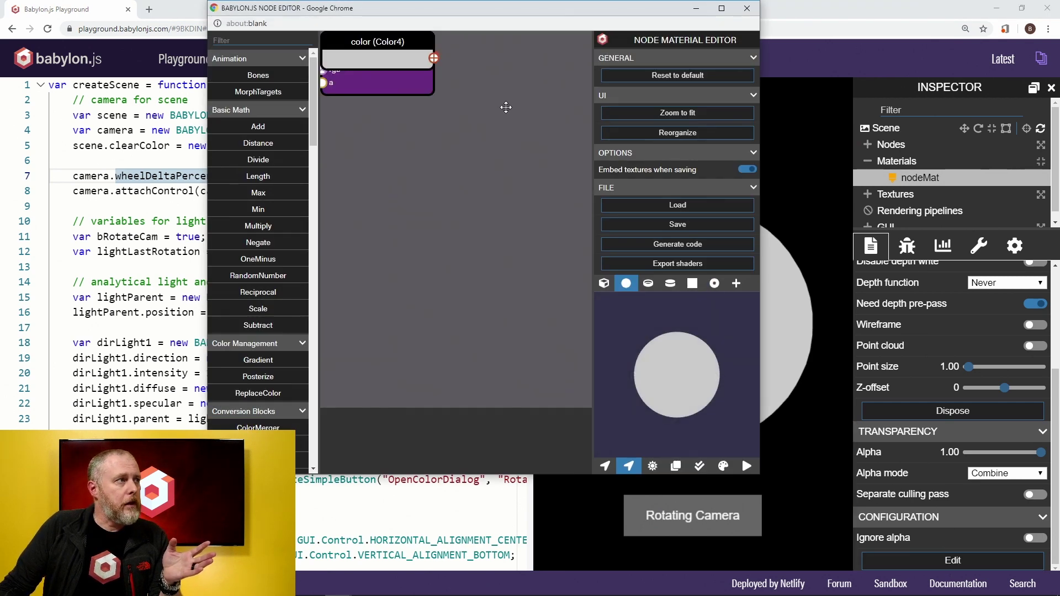
{"action": "left_click_drag", "start_coordinate": [505, 107], "coordinate": [513, 155]}
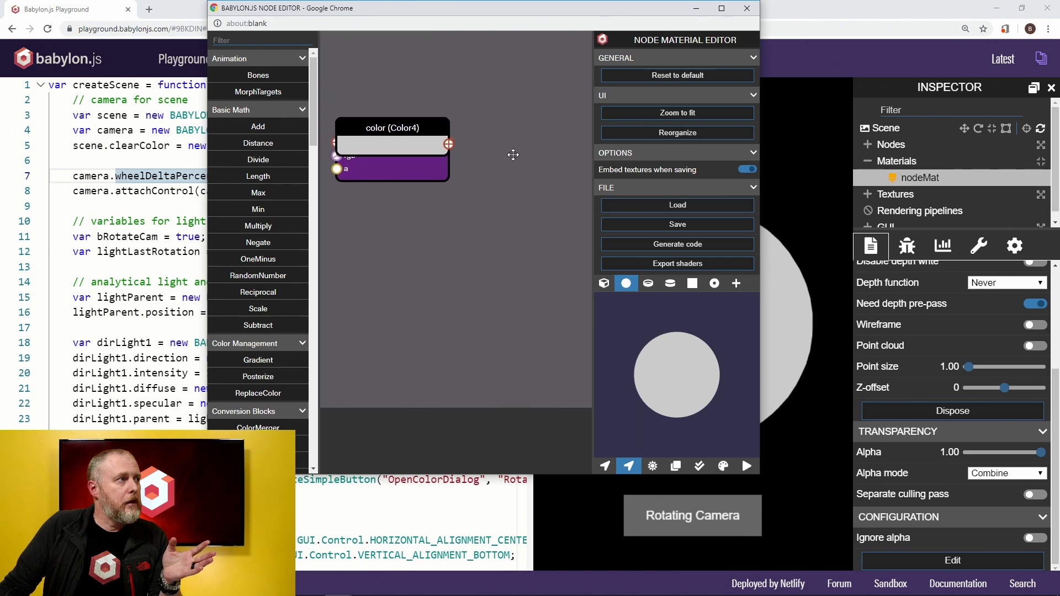
{"action": "left_click", "coordinate": [718, 133]}
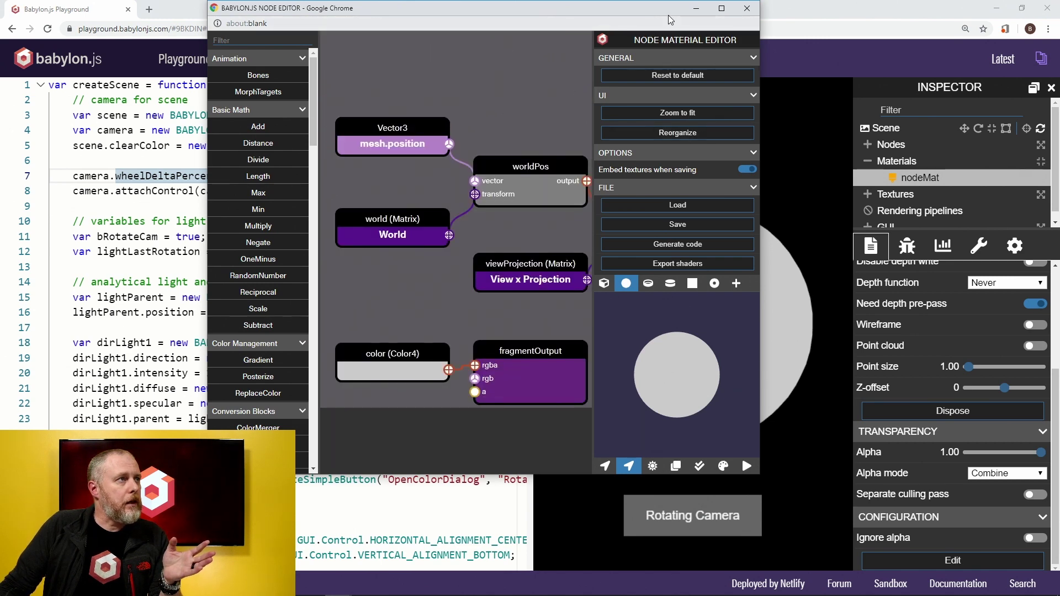
Snap the editor to the right half and the Playground to the left, narrowing the Playground.
{"action": "left_click_drag", "start_coordinate": [667, 9], "coordinate": [1059, 78]}
{"action": "left_click", "coordinate": [360, 161]}
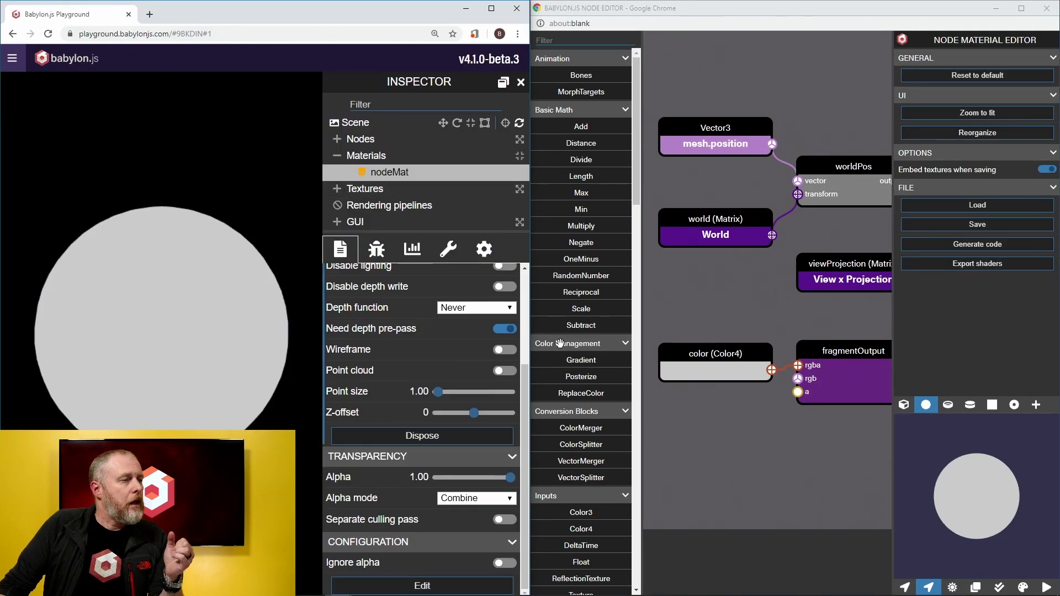
{"action": "scroll", "coordinate": [716, 328], "scroll_direction": "down", "scroll_amount": 3}
{"action": "scroll", "coordinate": [715, 327], "scroll_direction": "down", "scroll_amount": 2}
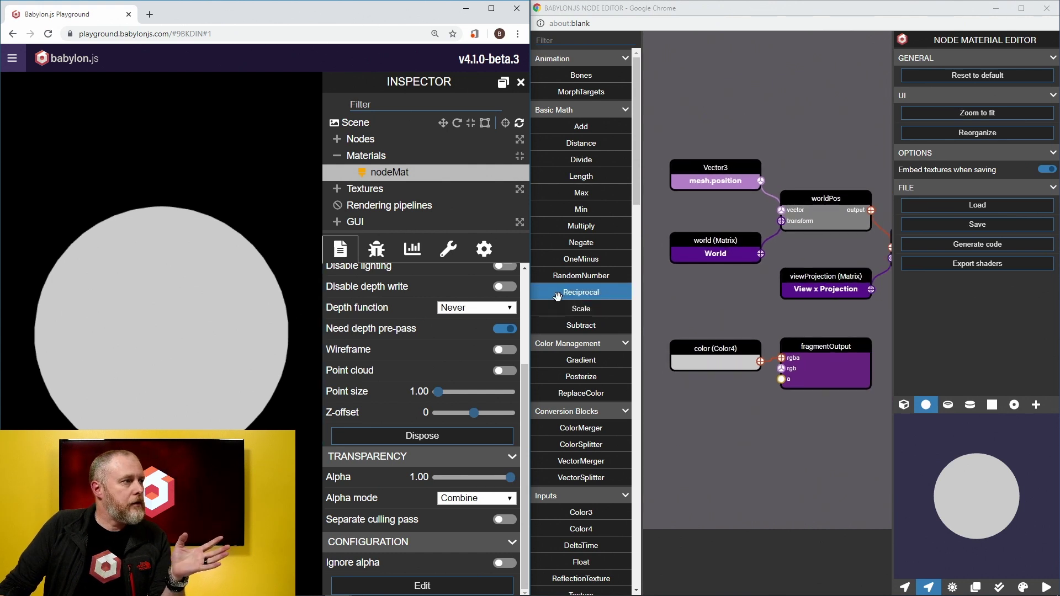
{"action": "scroll", "coordinate": [527, 302], "scroll_direction": "up", "scroll_amount": 3}
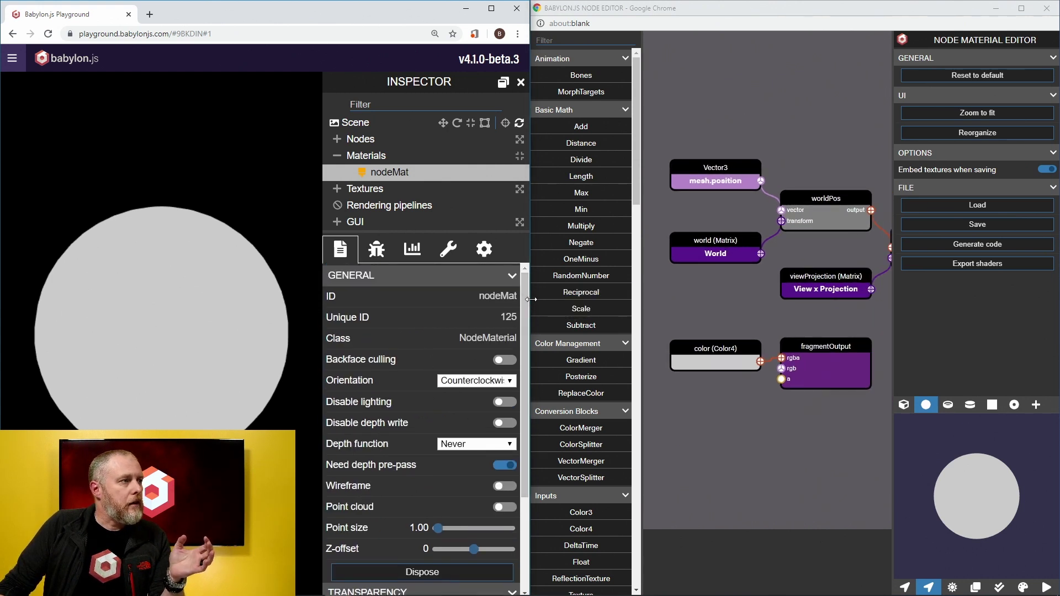
{"action": "left_click_drag", "start_coordinate": [531, 298], "coordinate": [433, 305]}
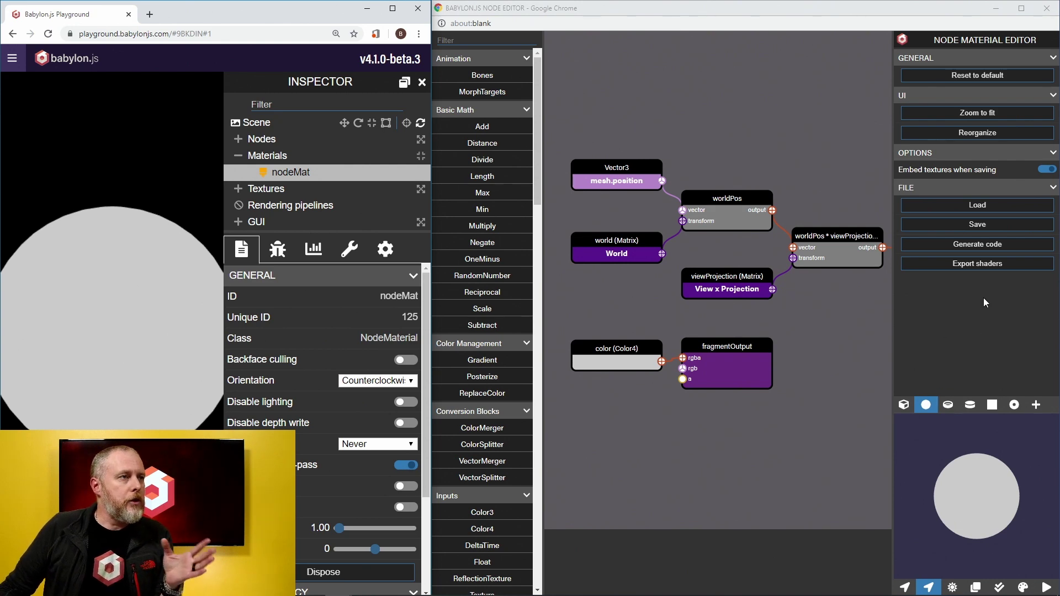
Load basicLight.json from the Desktop into the node material editor.
{"action": "left_click", "coordinate": [975, 206]}
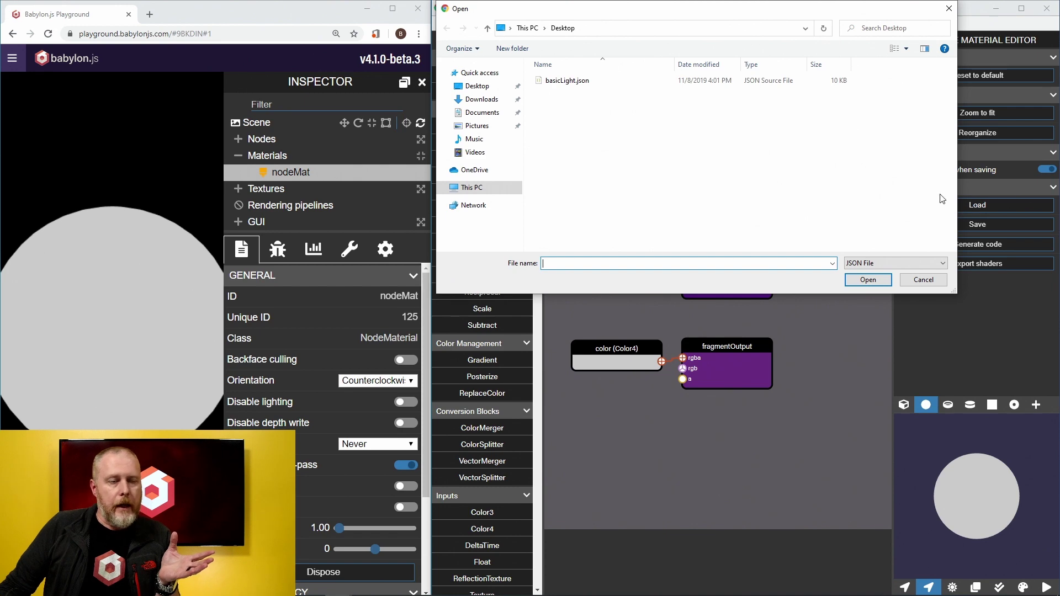
{"action": "left_click", "coordinate": [570, 83]}
{"action": "left_click", "coordinate": [865, 280]}
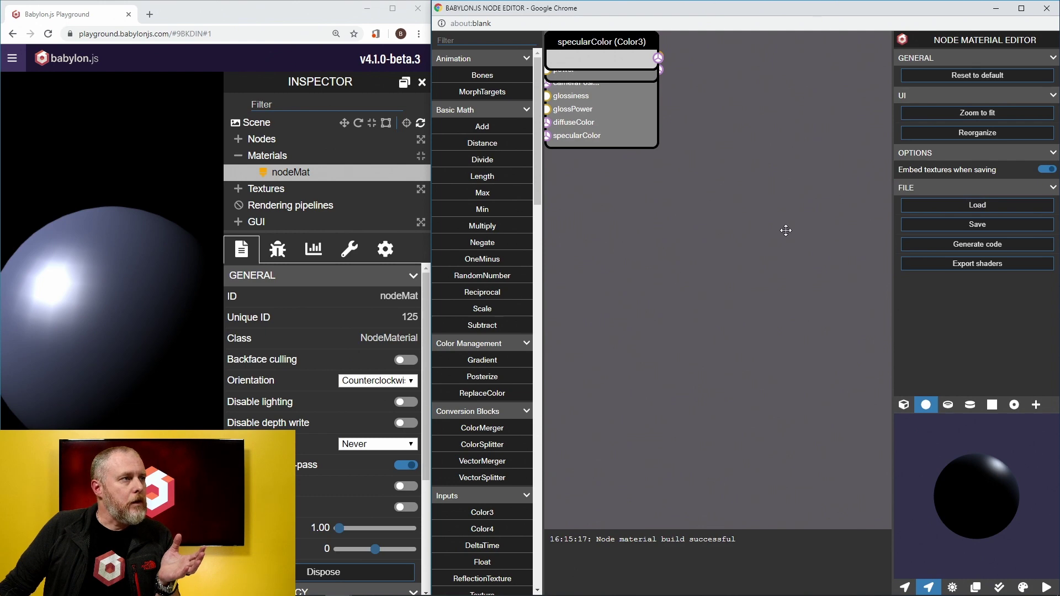
Zoom and pan through the graph to inspect the glossiness, colour and Lights nodes.
{"action": "scroll", "coordinate": [766, 256], "scroll_direction": "down", "scroll_amount": 8}
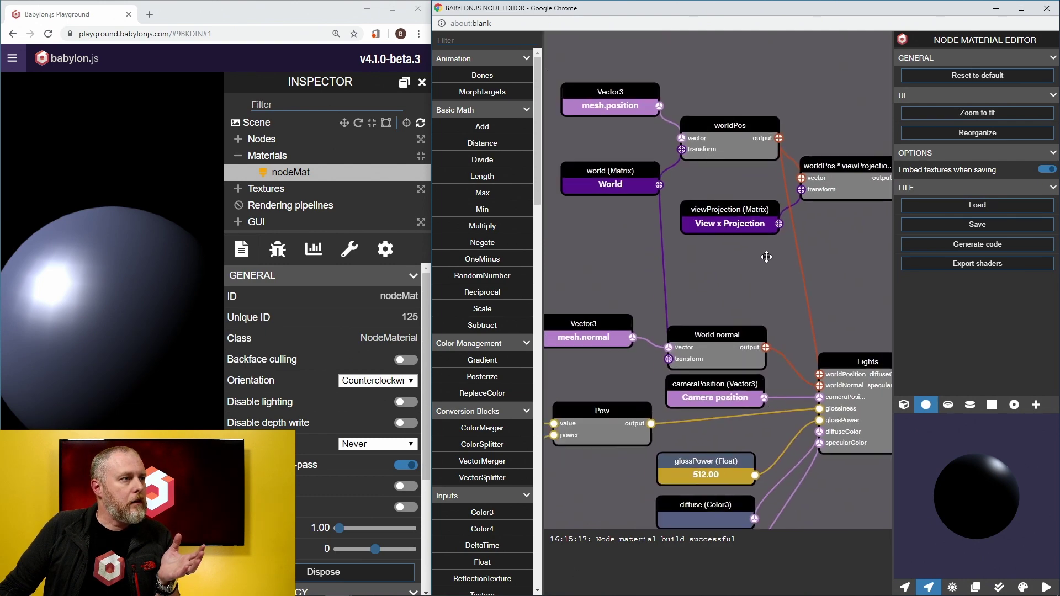
{"action": "scroll", "coordinate": [766, 257], "scroll_direction": "down", "scroll_amount": 1}
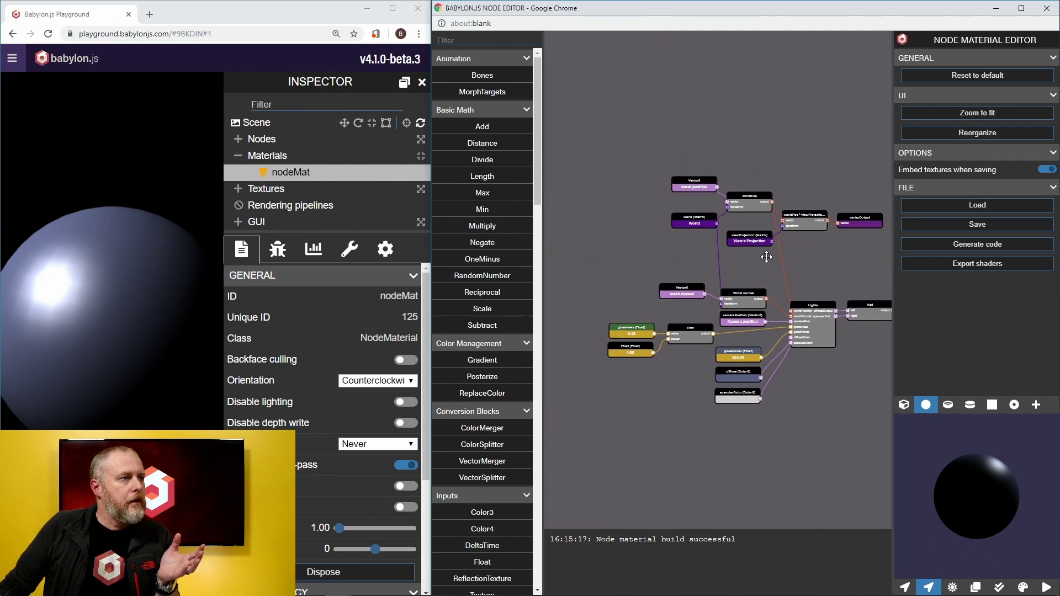
{"action": "left_click_drag", "start_coordinate": [799, 243], "coordinate": [730, 237]}
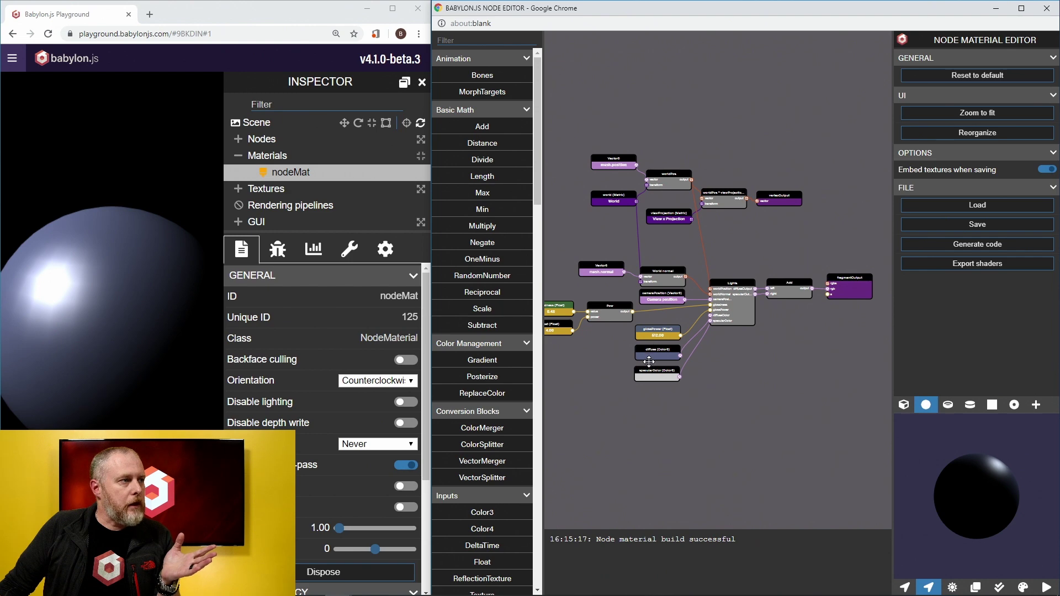
{"action": "scroll", "coordinate": [655, 387], "scroll_direction": "up", "scroll_amount": 3}
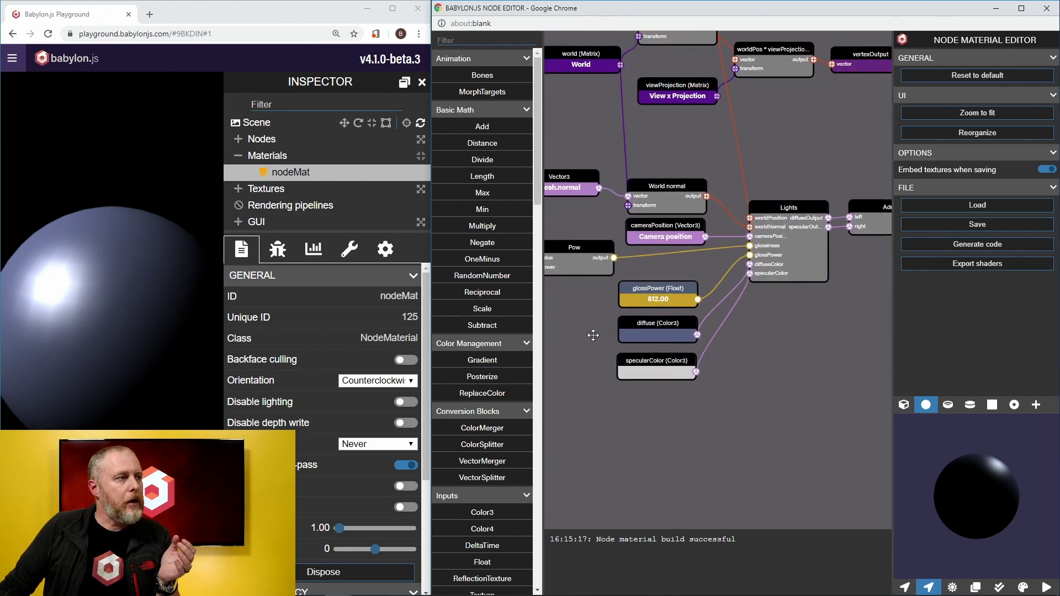
{"action": "left_click_drag", "start_coordinate": [592, 334], "coordinate": [742, 337]}
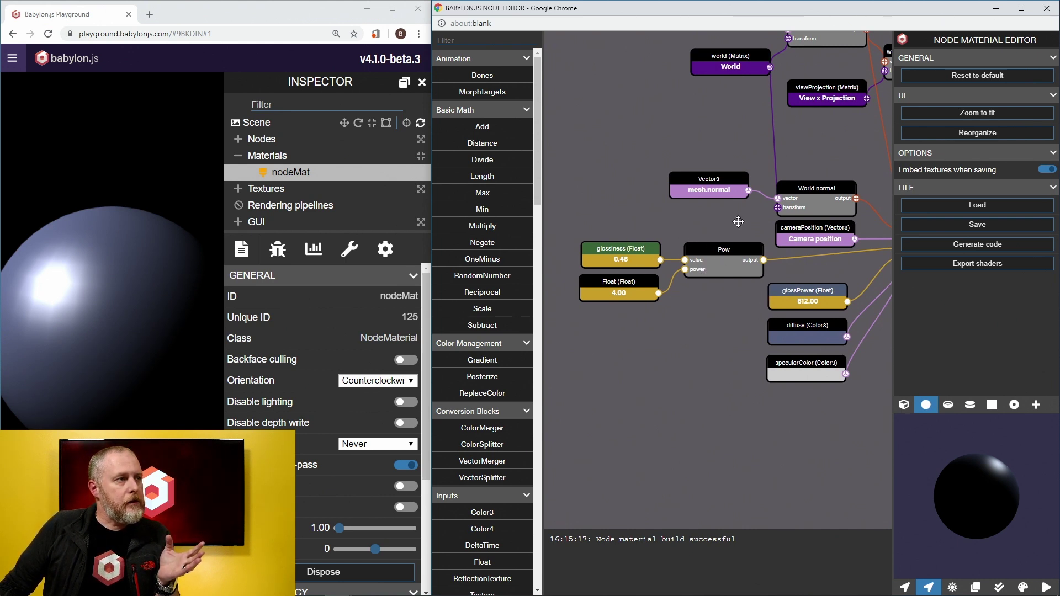
{"action": "left_click_drag", "start_coordinate": [738, 220], "coordinate": [584, 239]}
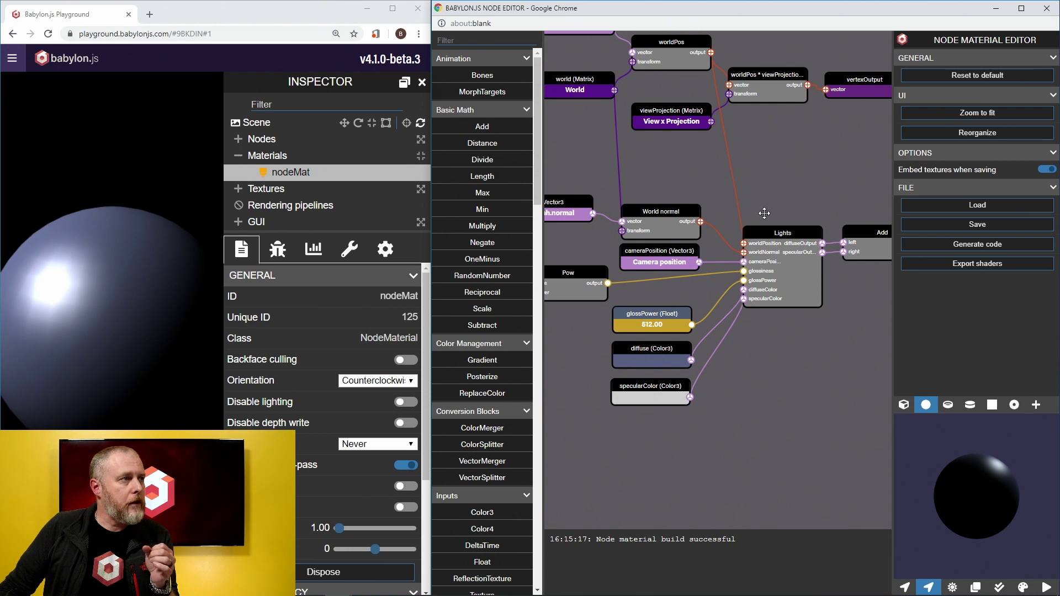
{"action": "left_click_drag", "start_coordinate": [778, 204], "coordinate": [580, 206]}
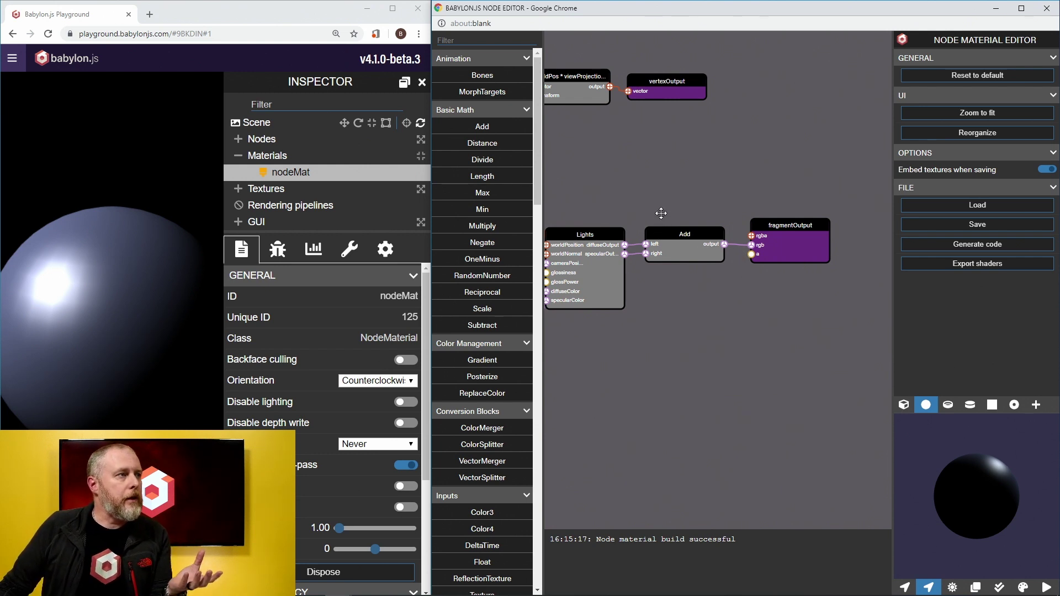
{"action": "left_click_drag", "start_coordinate": [660, 214], "coordinate": [845, 222]}
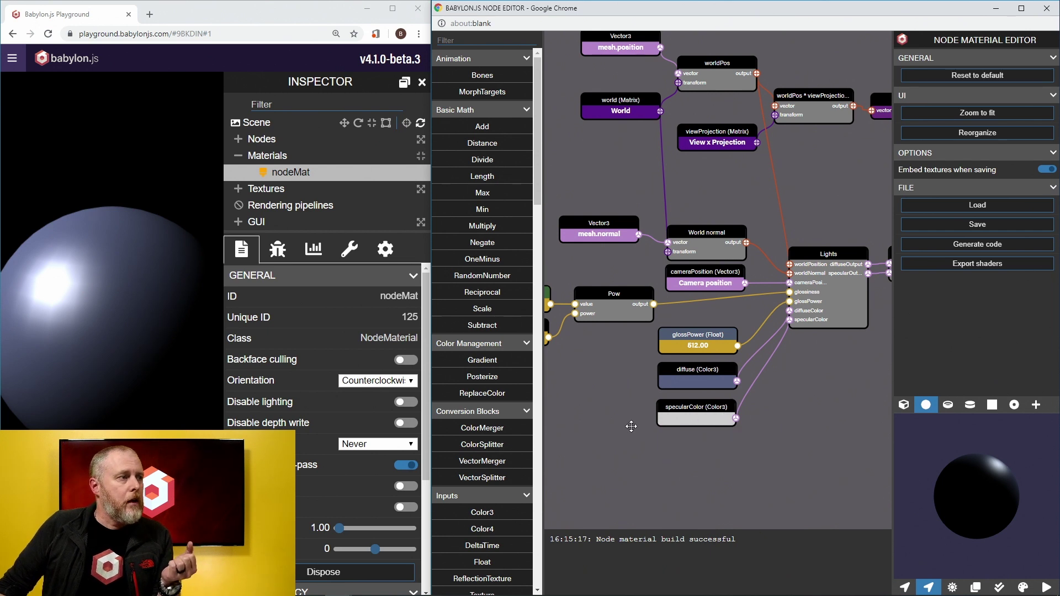
{"action": "left_click_drag", "start_coordinate": [631, 426], "coordinate": [744, 380]}
Add a Texture block from the Inputs list and rename it 'diffuse'.
{"action": "scroll", "coordinate": [508, 408], "scroll_direction": "down", "scroll_amount": 5}
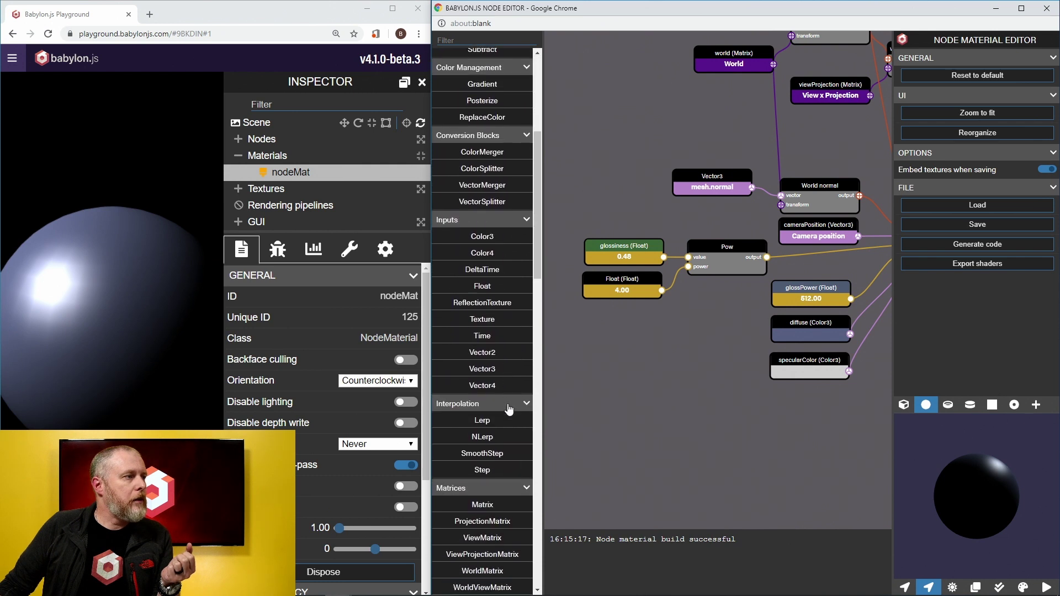
{"action": "left_click_drag", "start_coordinate": [486, 320], "coordinate": [700, 368]}
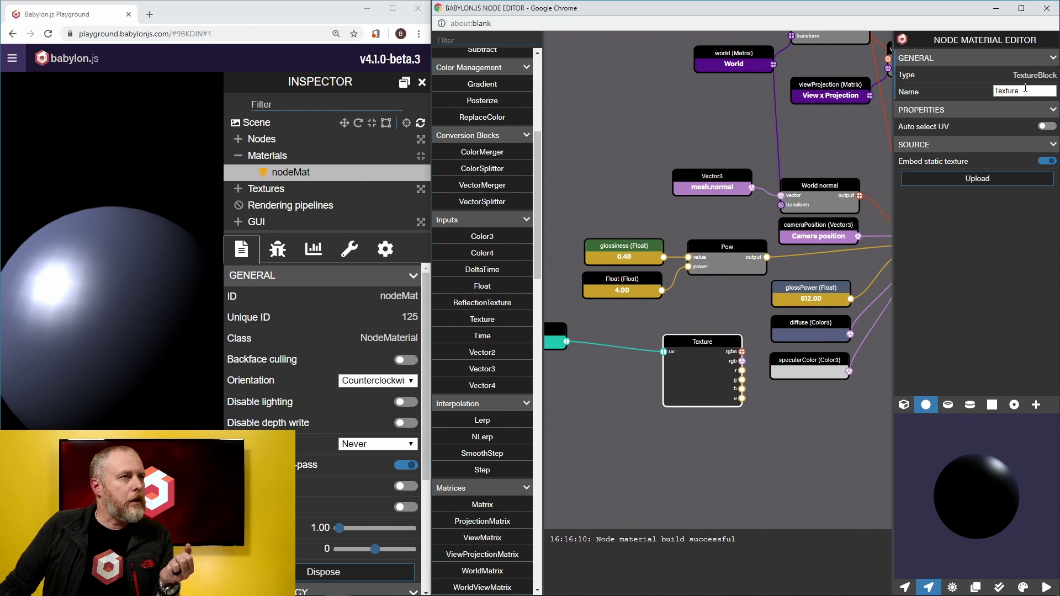
{"action": "left_click_drag", "start_coordinate": [1025, 87], "coordinate": [993, 94]}
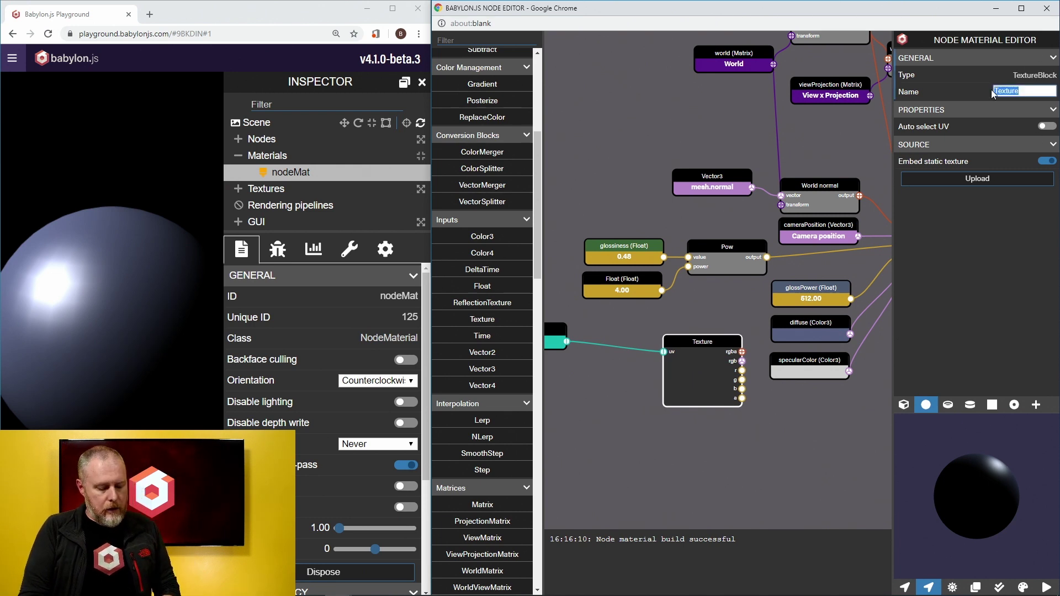
{"action": "type", "text": "diffuse"}
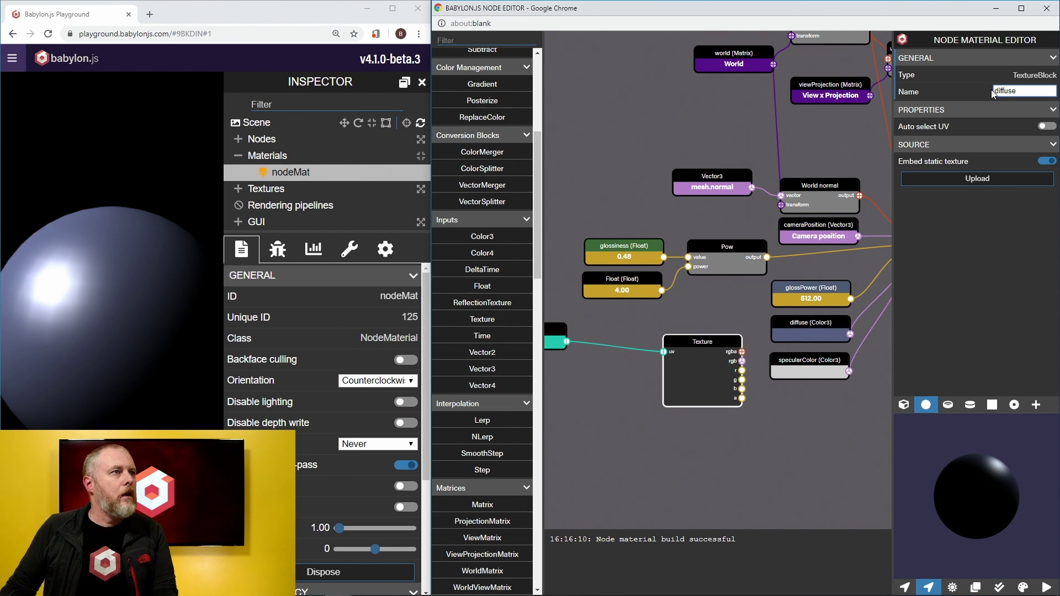
{"action": "left_click", "coordinate": [965, 239]}
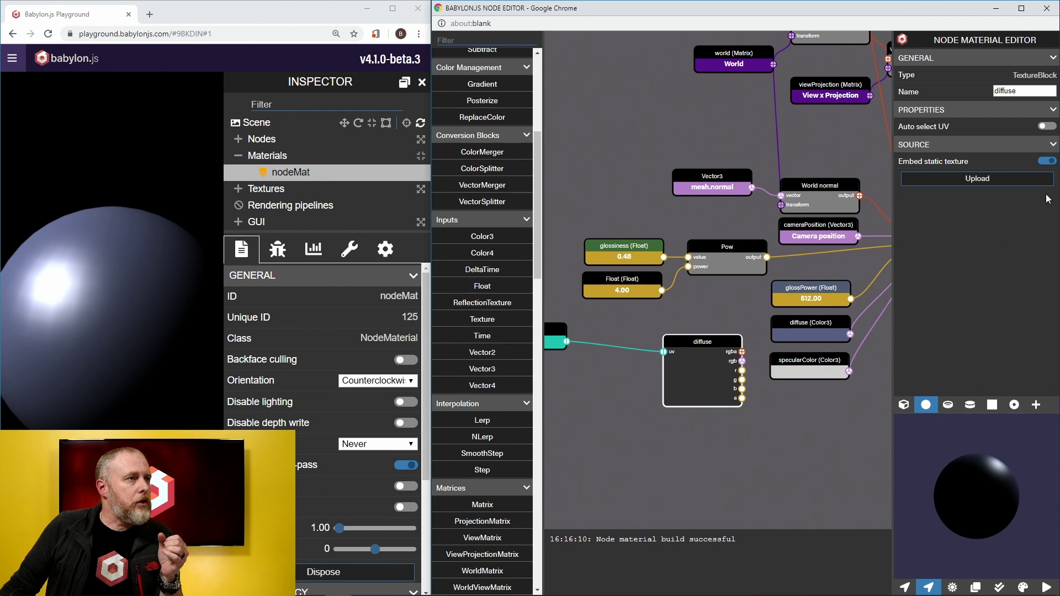
Upload the moonMat_diffuse image into the diffuse texture block.
{"action": "left_click", "coordinate": [1000, 181]}
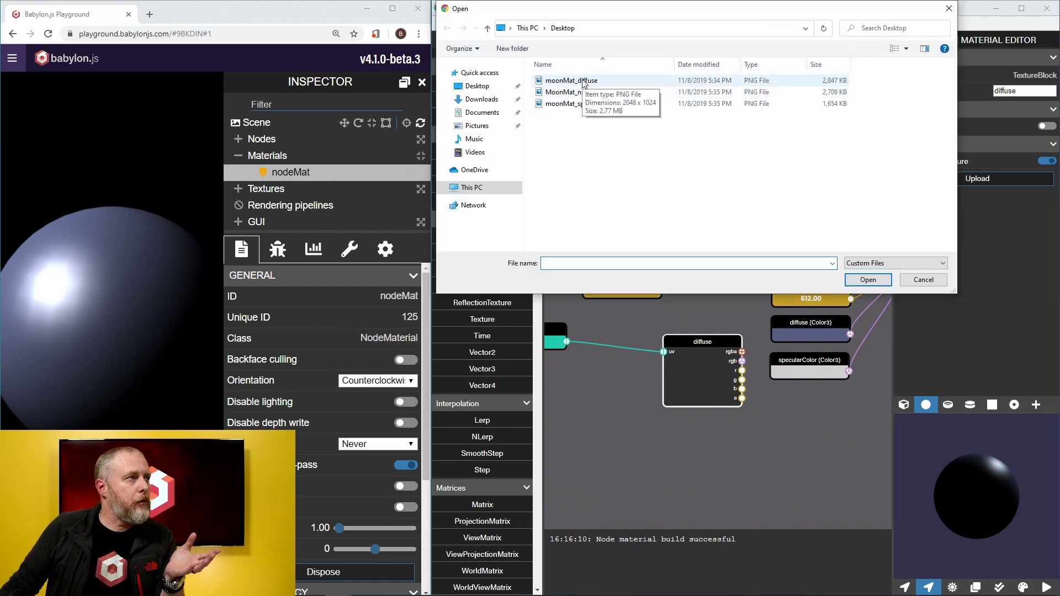
{"action": "left_click", "coordinate": [606, 80]}
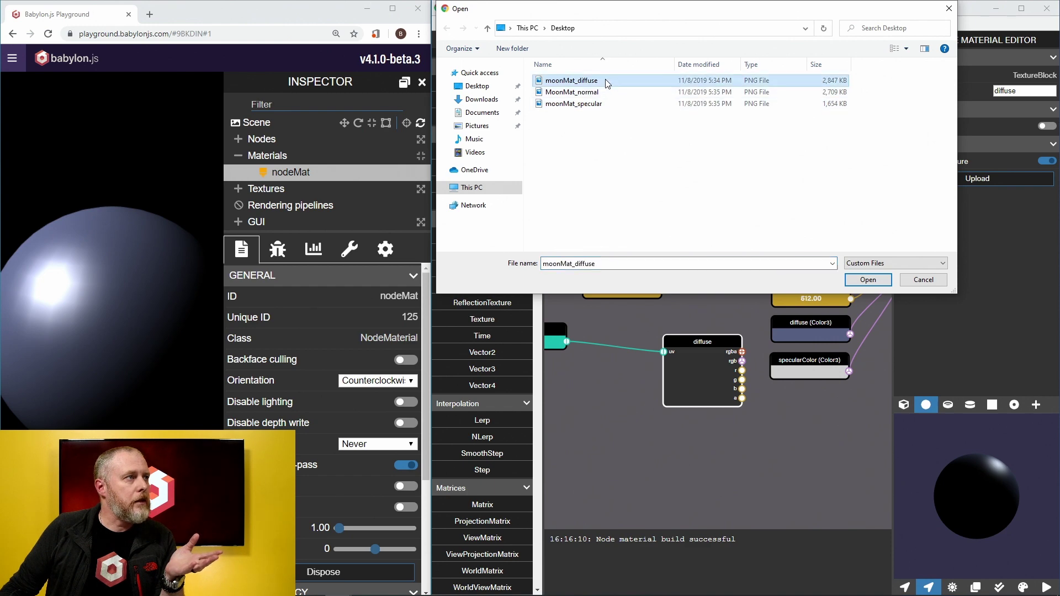
{"action": "left_click", "coordinate": [864, 279]}
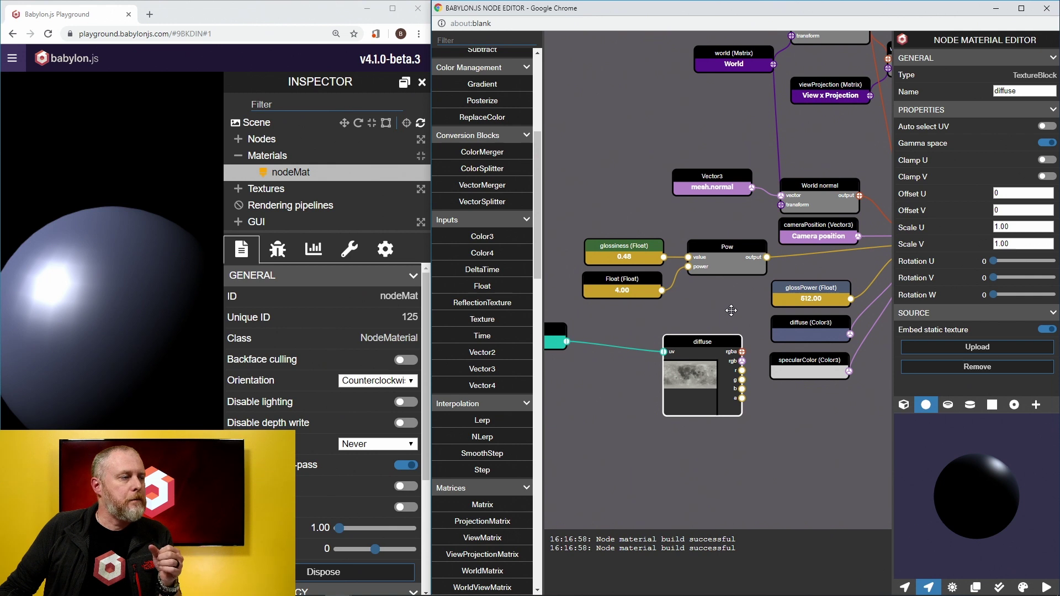
{"action": "left_click_drag", "start_coordinate": [723, 309], "coordinate": [614, 293]}
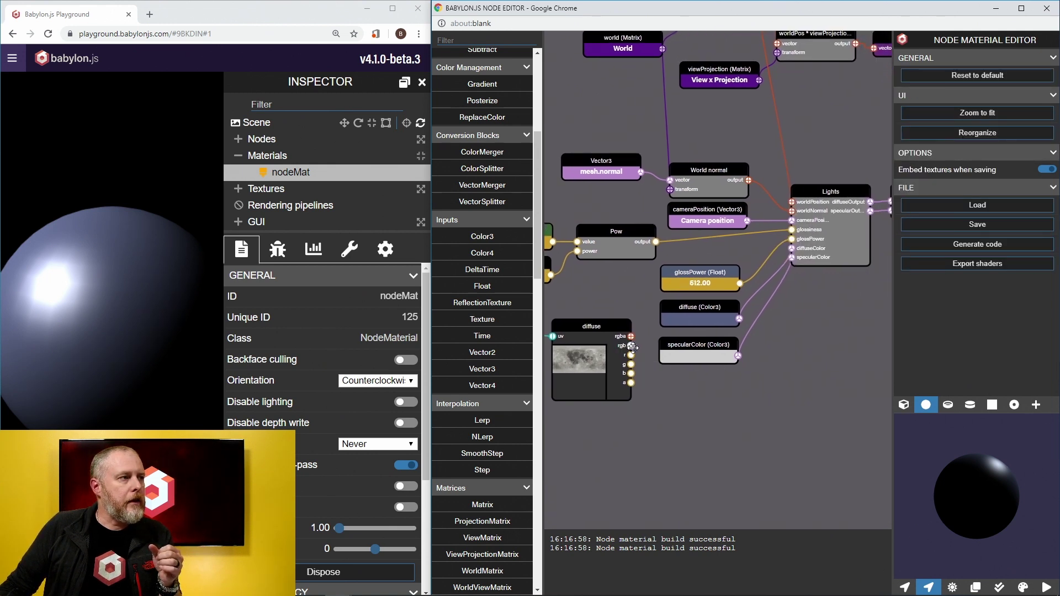
Connect the diffuse texture's rgb output to the Lights block's diffuseColor input.
{"action": "left_click_drag", "start_coordinate": [630, 346], "coordinate": [792, 249]}
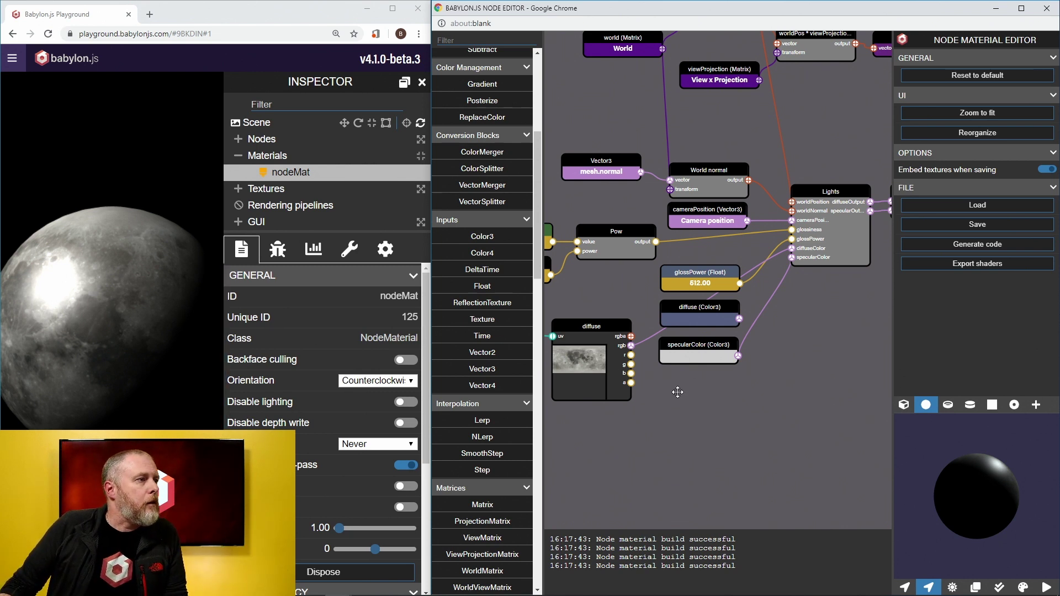
Delete the constant diffuse Color3 node and move the diffuse texture up toward Lights.
{"action": "left_click", "coordinate": [701, 316]}
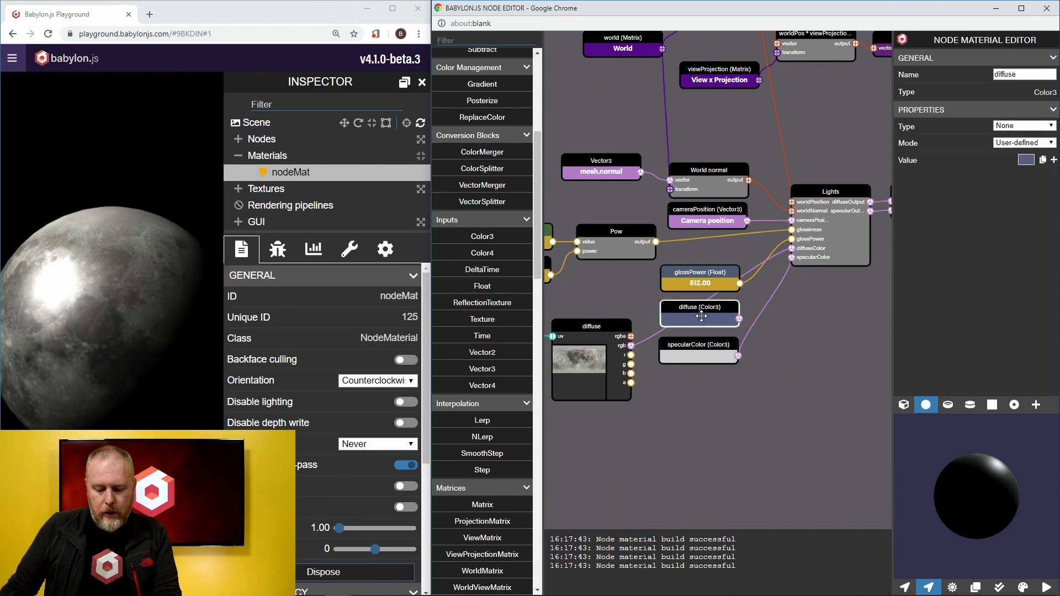
{"action": "key", "text": "Delete"}
{"action": "left_click_drag", "start_coordinate": [616, 362], "coordinate": [633, 325]}
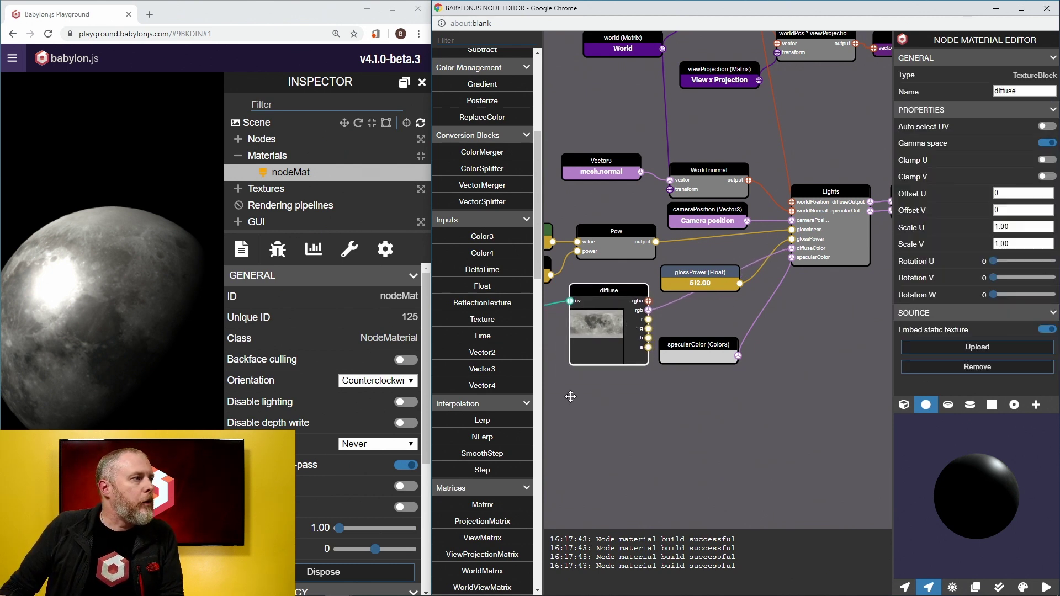
Add a Texture block named 'specular' and upload the moonMat_specular image into it.
{"action": "left_click_drag", "start_coordinate": [491, 320], "coordinate": [619, 393]}
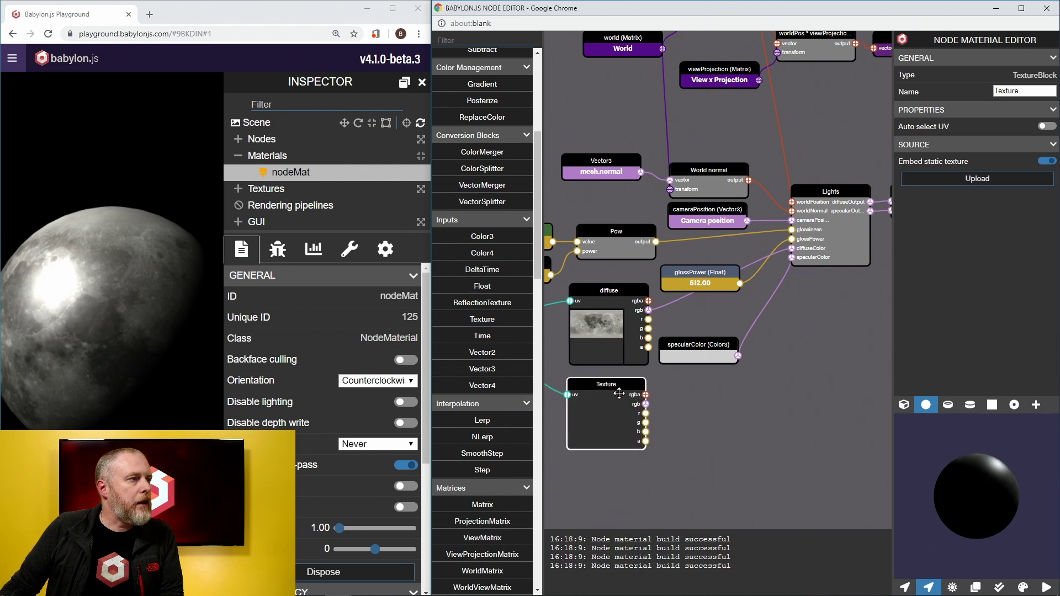
{"action": "double_click", "coordinate": [1021, 89]}
{"action": "type", "text": "specular"}
{"action": "key", "text": "Return"}
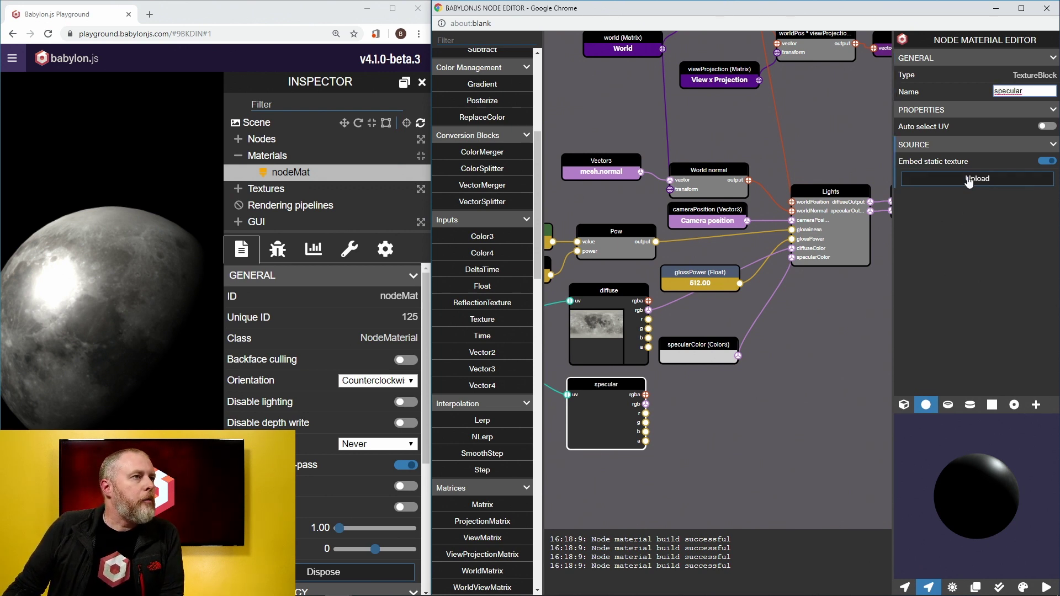
{"action": "left_click", "coordinate": [967, 178]}
{"action": "left_click", "coordinate": [596, 105]}
{"action": "left_click", "coordinate": [868, 279]}
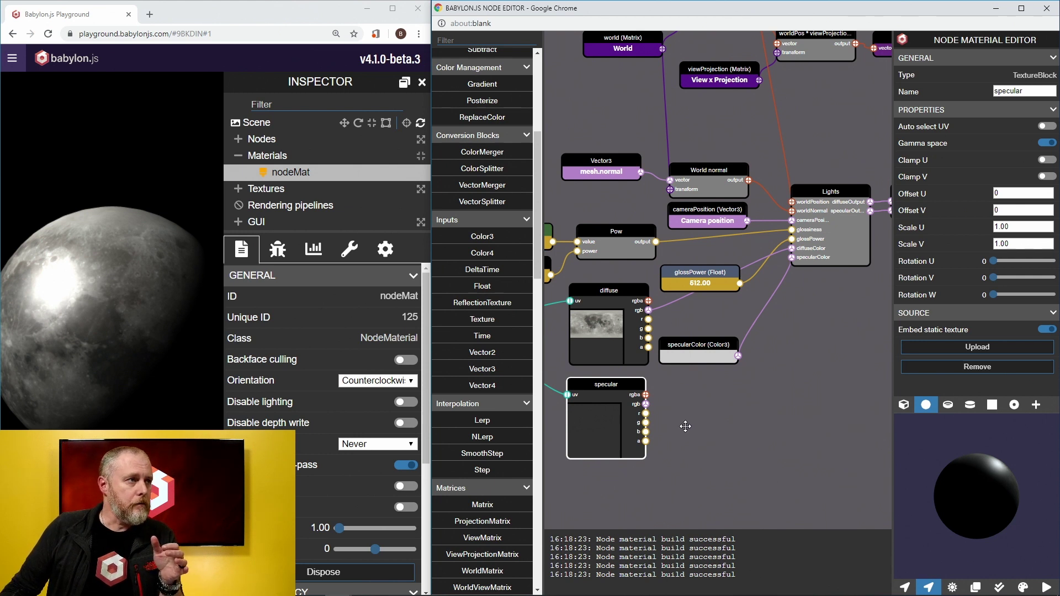
Wire the specular texture to specularColor and delete the constant specularColor node.
{"action": "left_click_drag", "start_coordinate": [645, 395], "coordinate": [791, 257]}
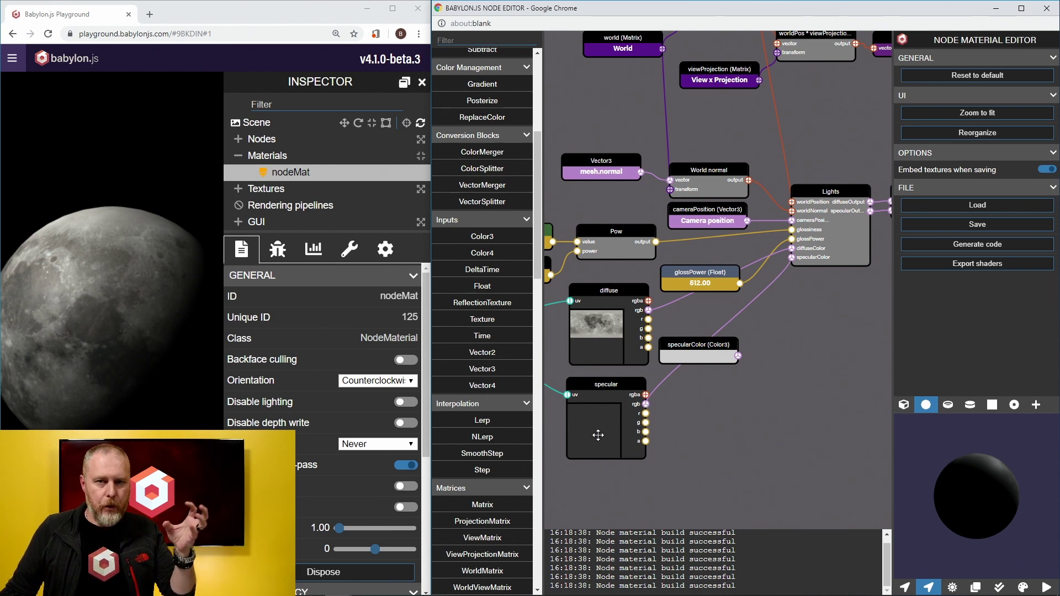
{"action": "left_click", "coordinate": [705, 344]}
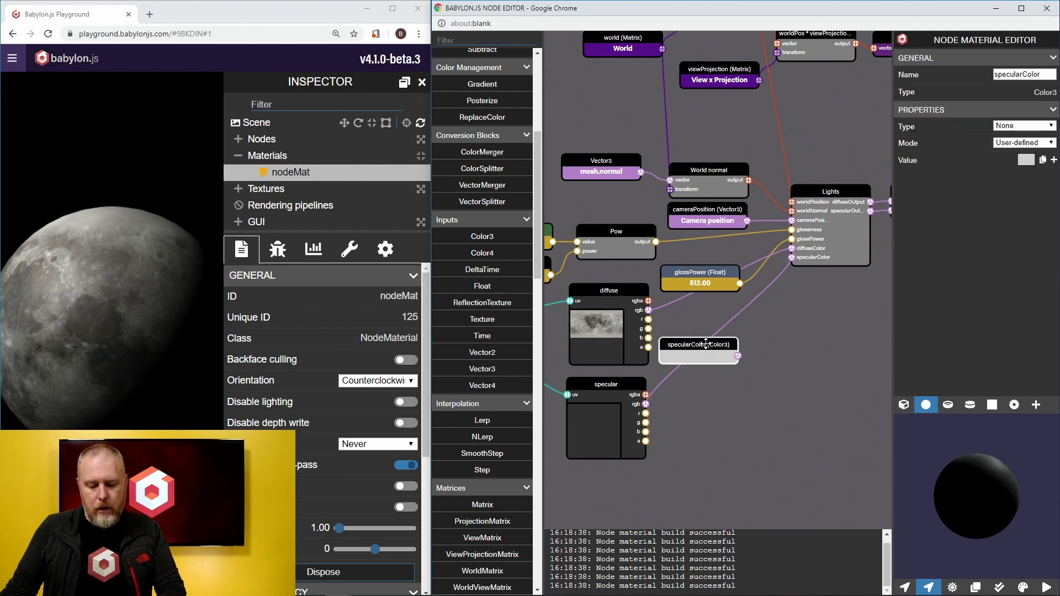
{"action": "key", "text": "Delete"}
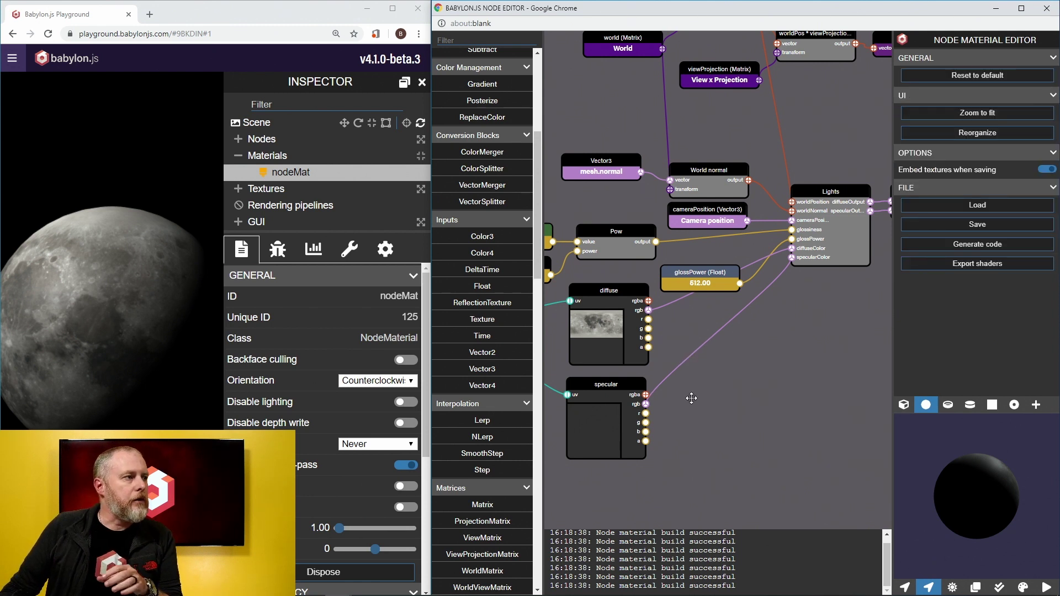
Rearrange the graph, placing glossPower below the diffuse texture and Pow further right.
{"action": "left_click_drag", "start_coordinate": [691, 400], "coordinate": [791, 380]}
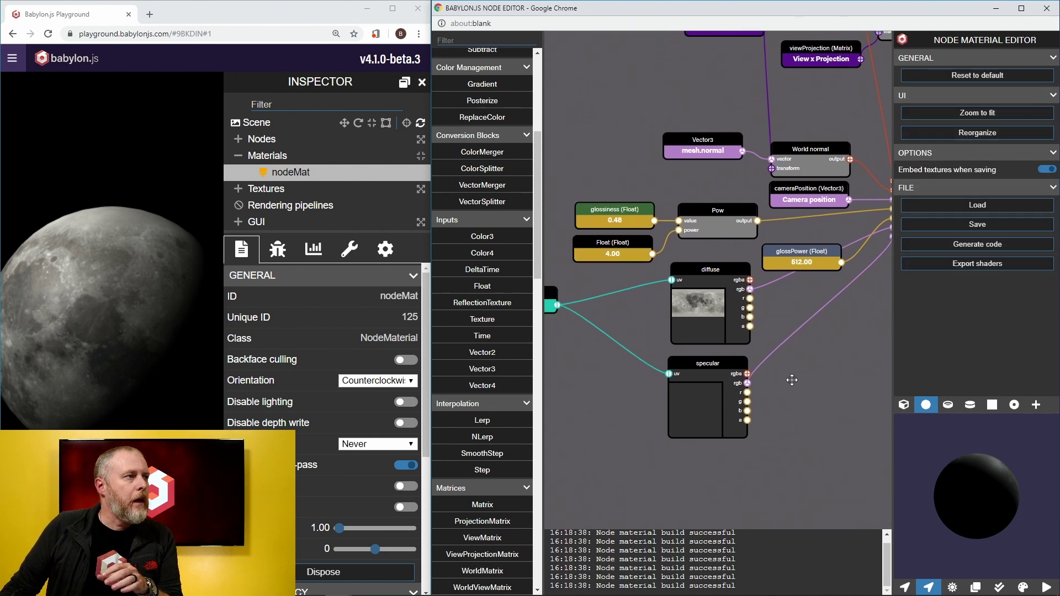
{"action": "left_click_drag", "start_coordinate": [791, 379], "coordinate": [740, 403]}
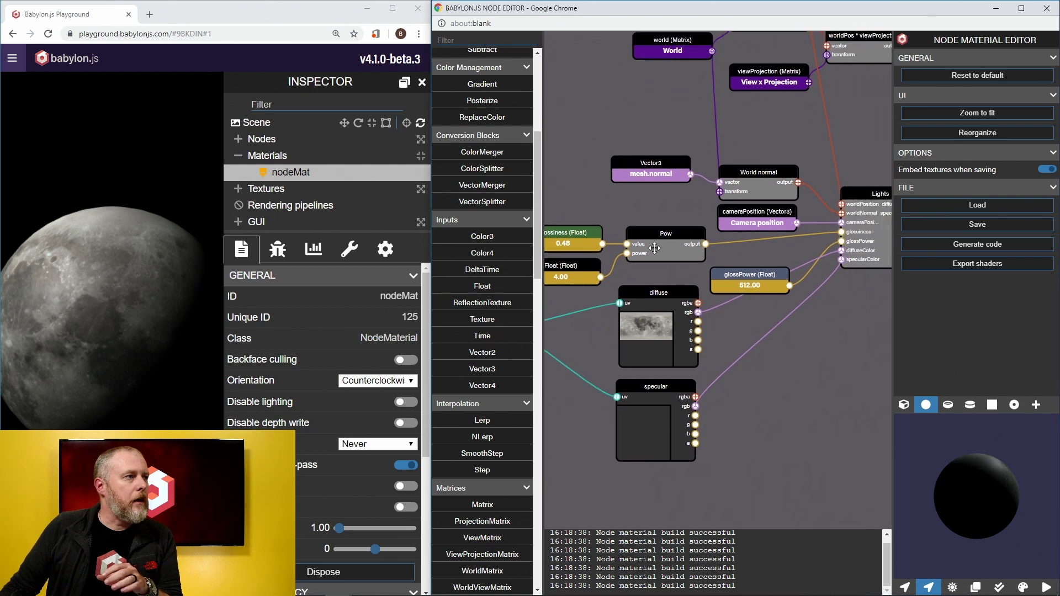
{"action": "left_click_drag", "start_coordinate": [735, 286], "coordinate": [741, 362]}
{"action": "left_click_drag", "start_coordinate": [677, 242], "coordinate": [766, 252]}
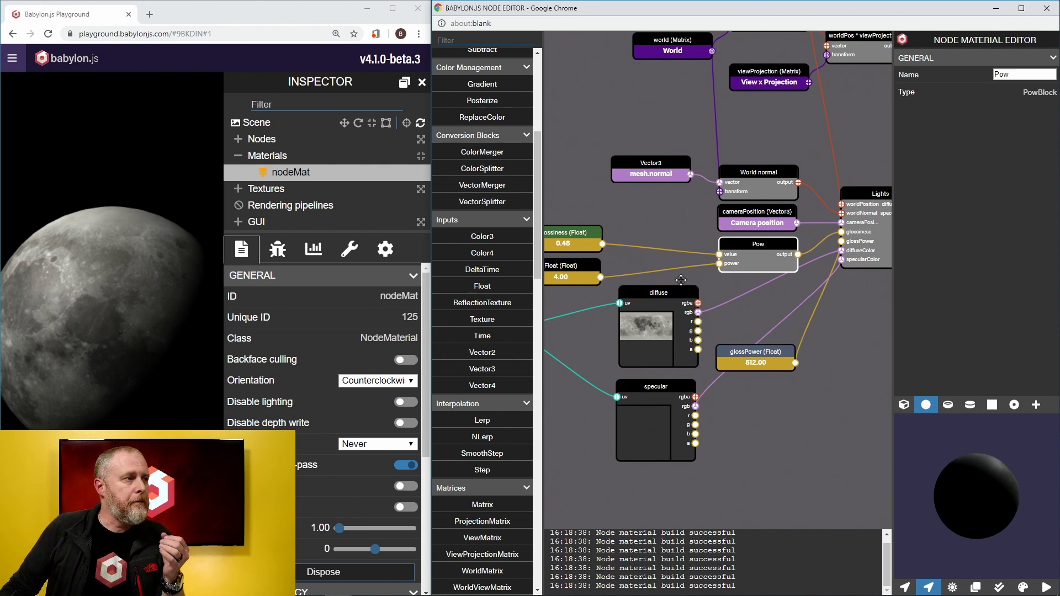
Wire a specular texture channel into Pow and delete the constant glossiness Float node.
{"action": "left_click_drag", "start_coordinate": [695, 434], "coordinate": [579, 244]}
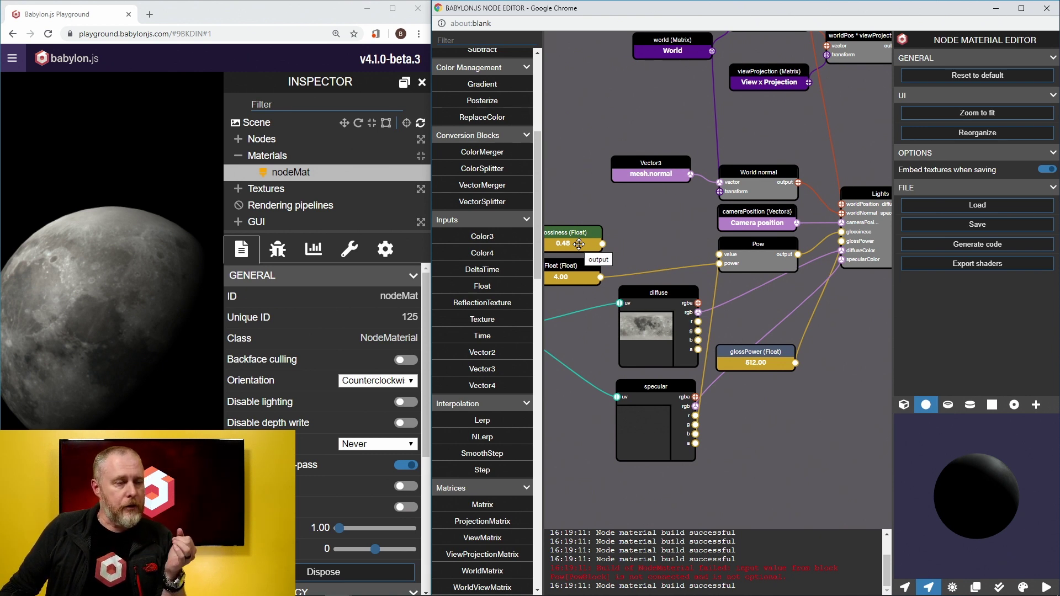
{"action": "left_click", "coordinate": [574, 244]}
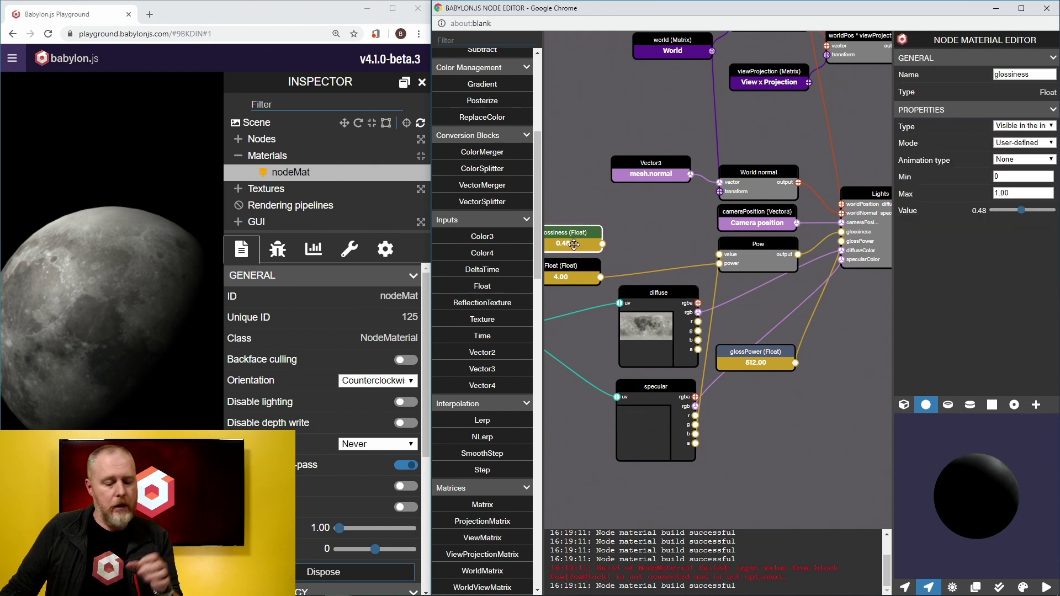
{"action": "key", "text": "Delete"}
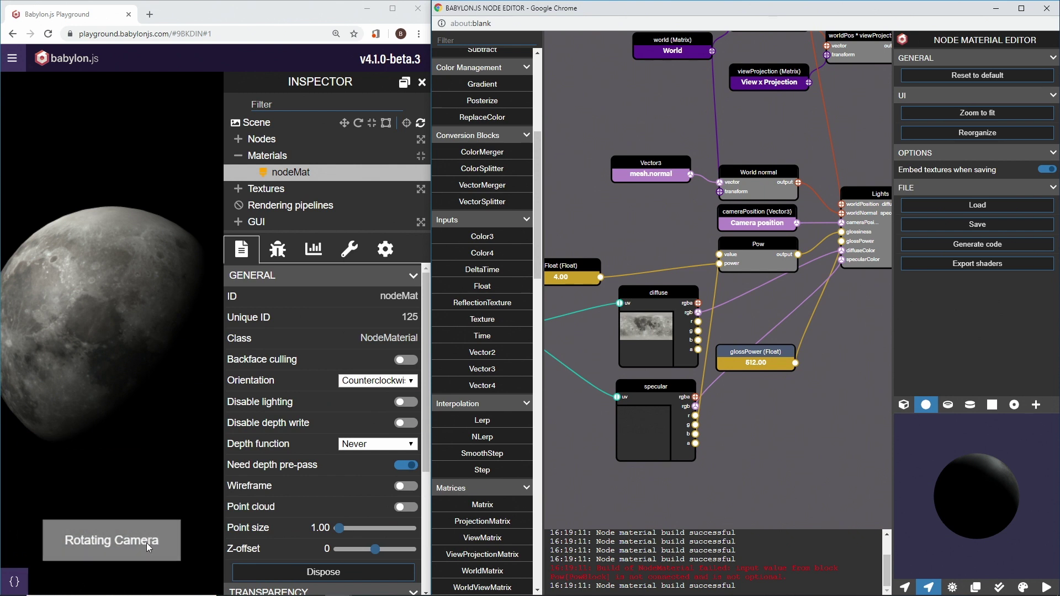
Toggle the Playground's Rotating Camera button back to Rotating Light.
{"action": "left_click", "coordinate": [148, 529]}
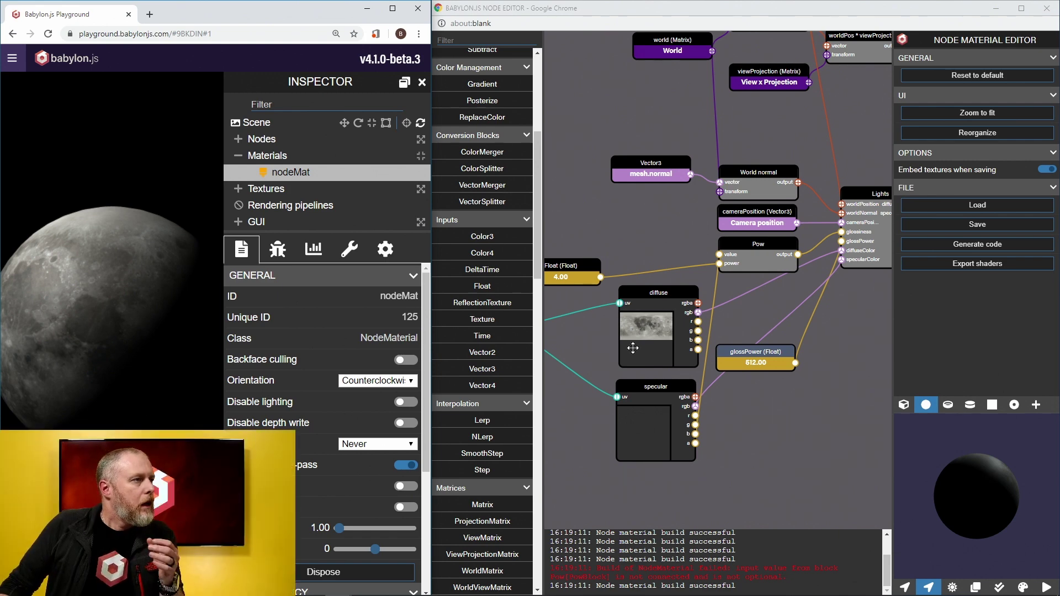
Drop an empty Texture block near mesh.uv, then survey the Lights and World nodes.
{"action": "scroll", "coordinate": [592, 344], "scroll_direction": "down", "scroll_amount": 5}
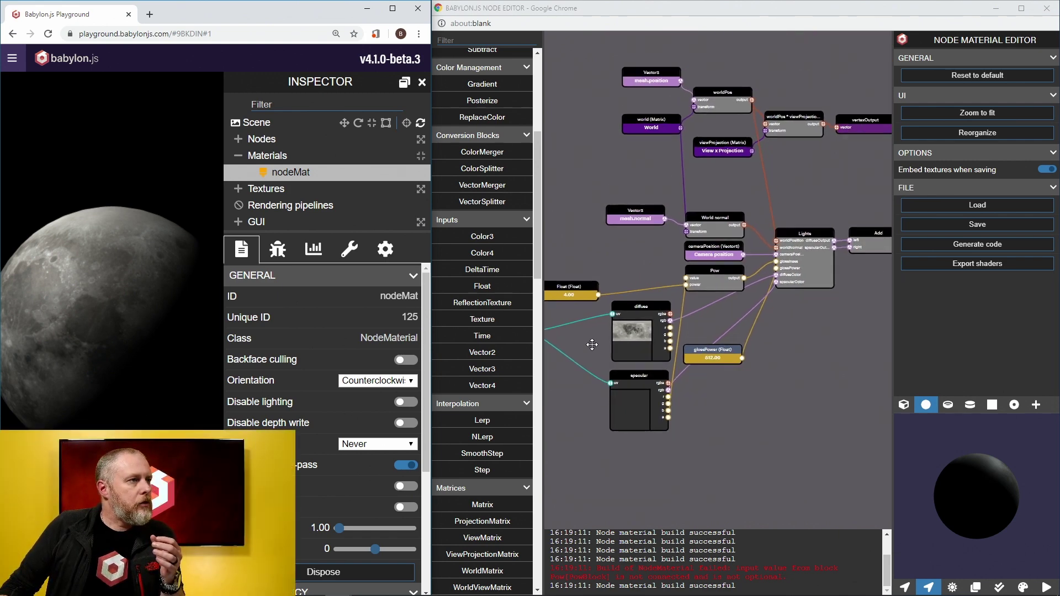
{"action": "left_click_drag", "start_coordinate": [574, 269], "coordinate": [676, 302]}
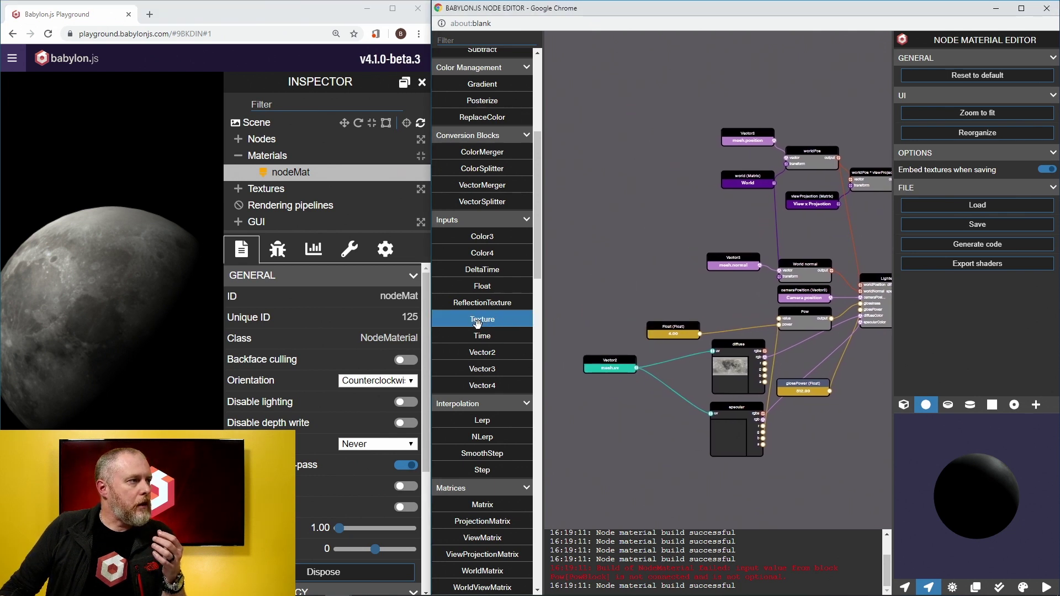
{"action": "left_click_drag", "start_coordinate": [476, 320], "coordinate": [621, 243]}
{"action": "left_click_drag", "start_coordinate": [677, 298], "coordinate": [563, 296]}
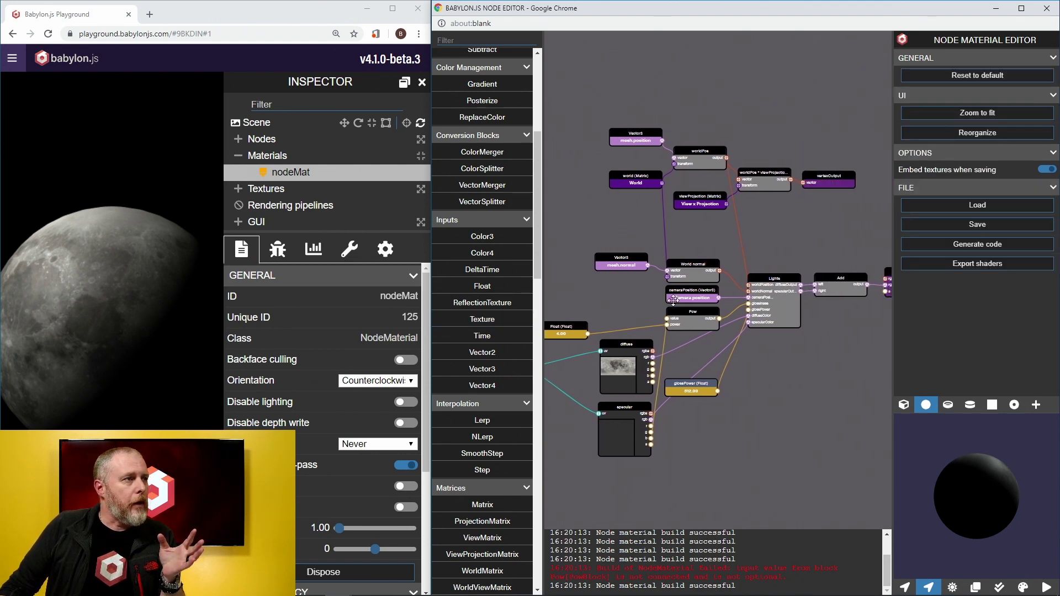
{"action": "scroll", "coordinate": [802, 311], "scroll_direction": "up", "scroll_amount": 1}
{"action": "scroll", "coordinate": [802, 310], "scroll_direction": "up", "scroll_amount": 5}
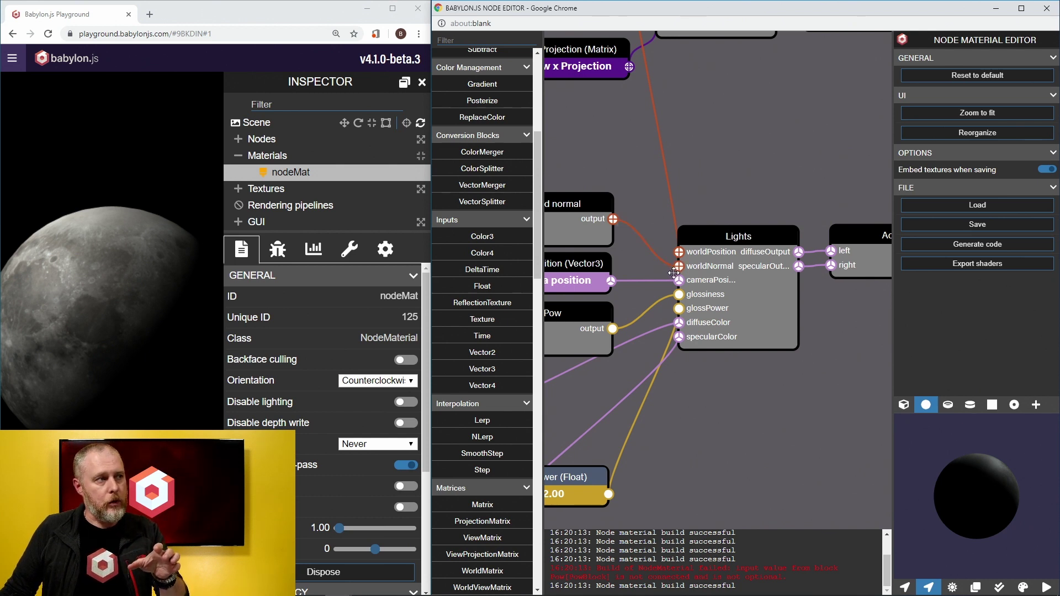
{"action": "left_click_drag", "start_coordinate": [622, 263], "coordinate": [754, 305]}
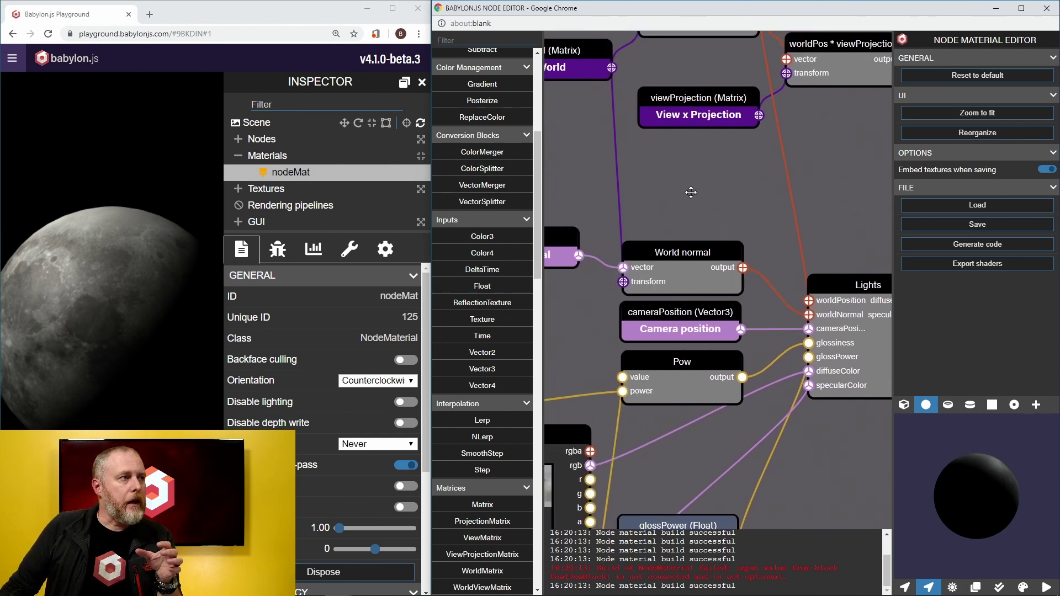
{"action": "left_click_drag", "start_coordinate": [690, 192], "coordinate": [797, 243]}
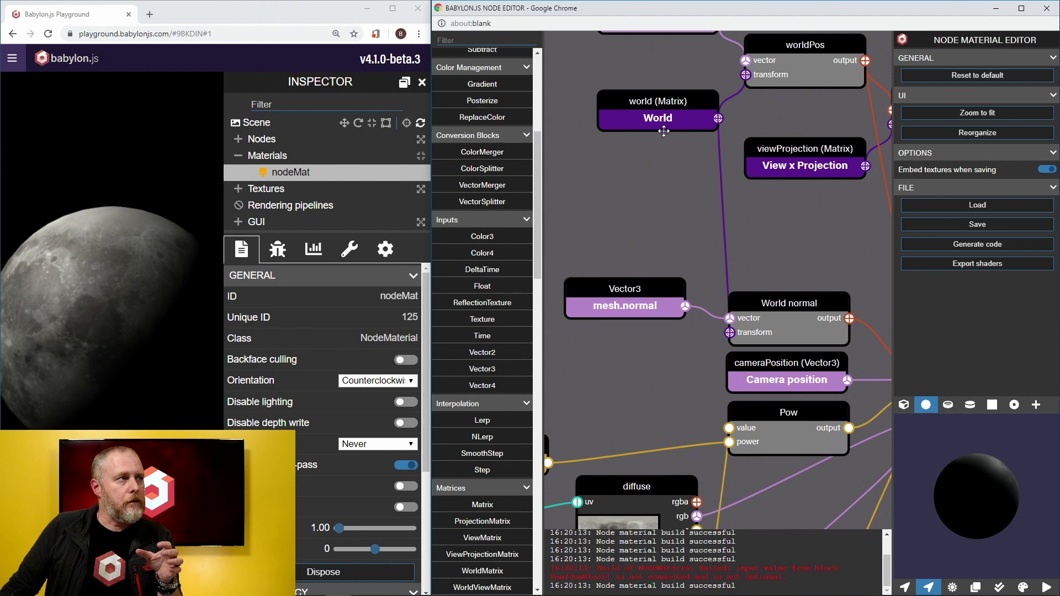
{"action": "scroll", "coordinate": [645, 227], "scroll_direction": "down", "scroll_amount": 3}
{"action": "scroll", "coordinate": [645, 227], "scroll_direction": "down", "scroll_amount": 2}
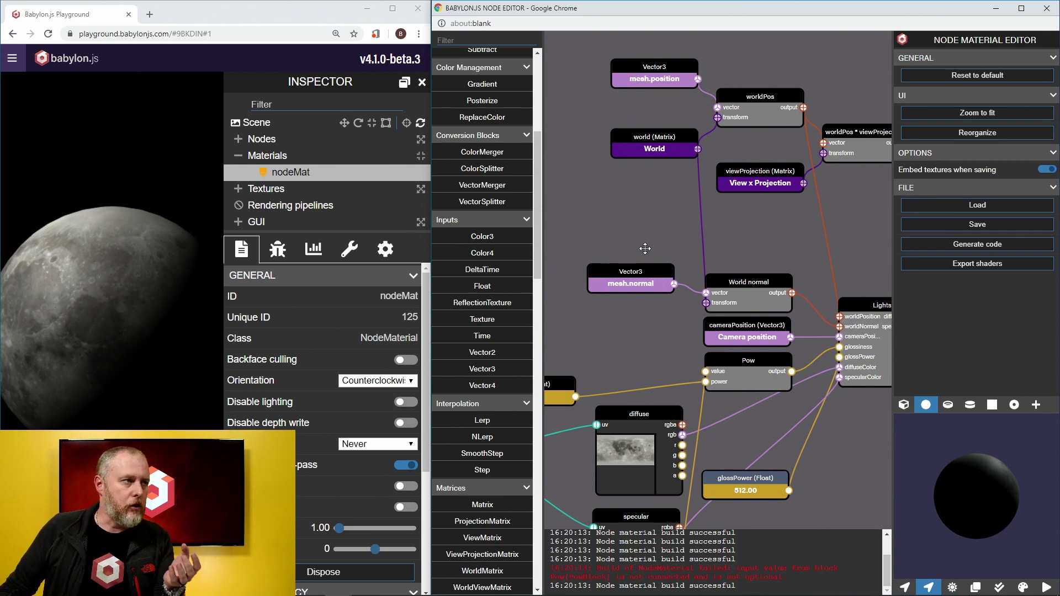
Upload the MoonMat_normal image into the new Texture block.
{"action": "left_click_drag", "start_coordinate": [556, 279], "coordinate": [697, 271]}
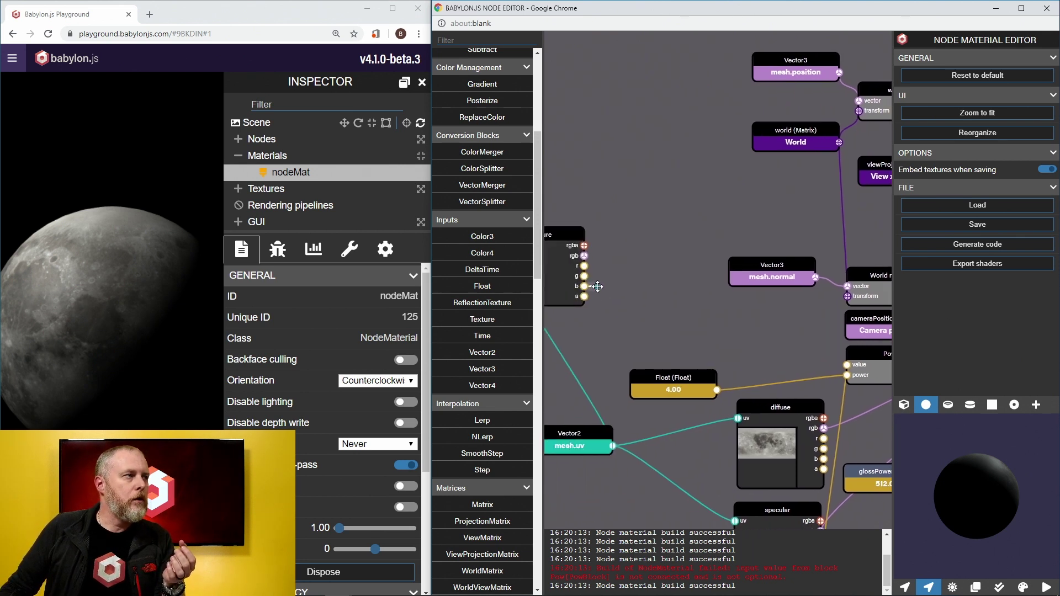
{"action": "left_click_drag", "start_coordinate": [624, 275], "coordinate": [712, 274]}
{"action": "left_click", "coordinate": [661, 274]}
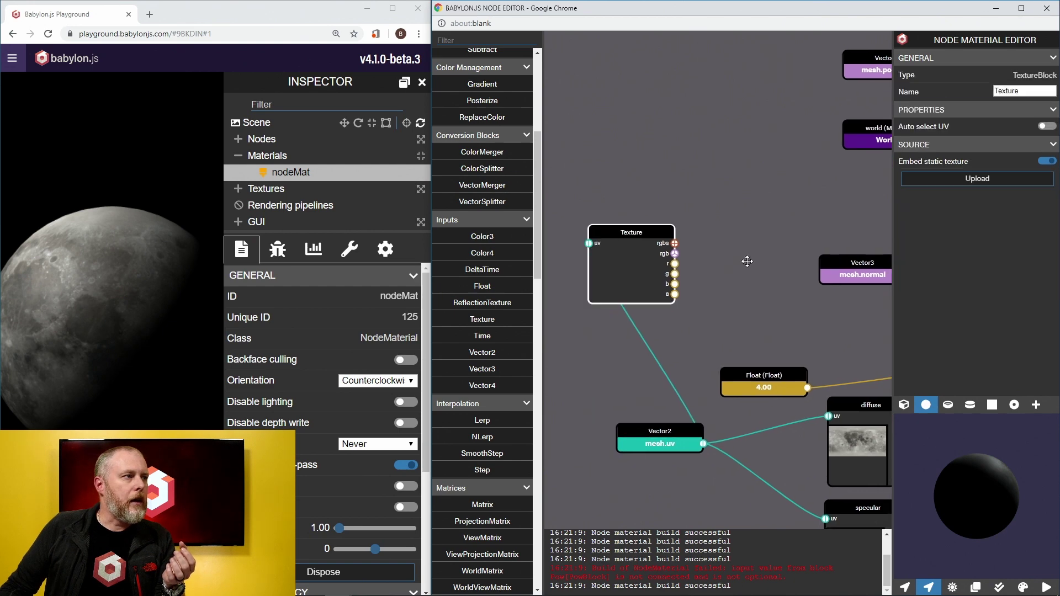
{"action": "left_click", "coordinate": [988, 177]}
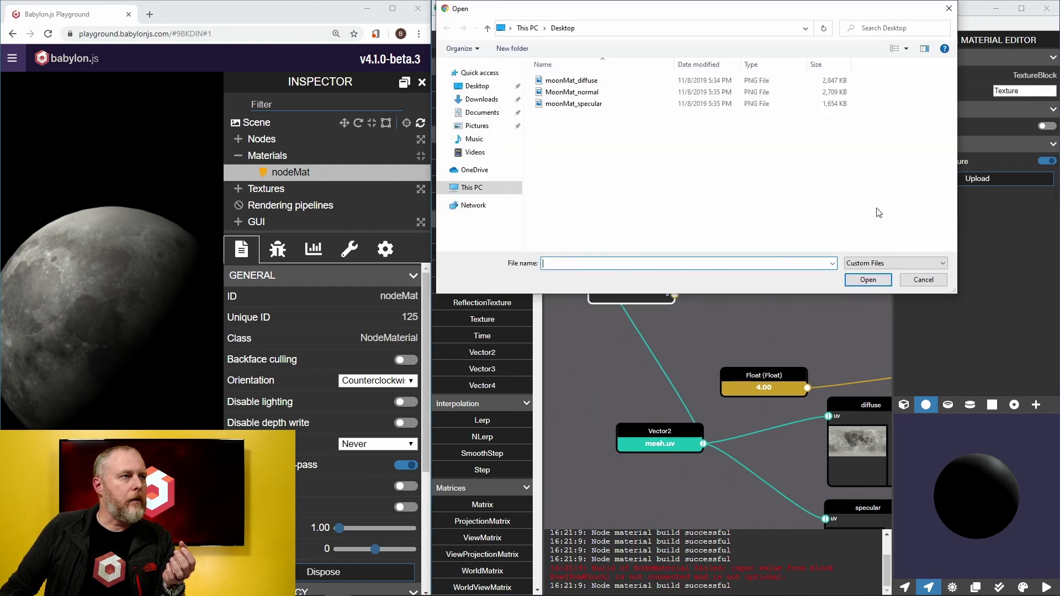
{"action": "left_click", "coordinate": [604, 94]}
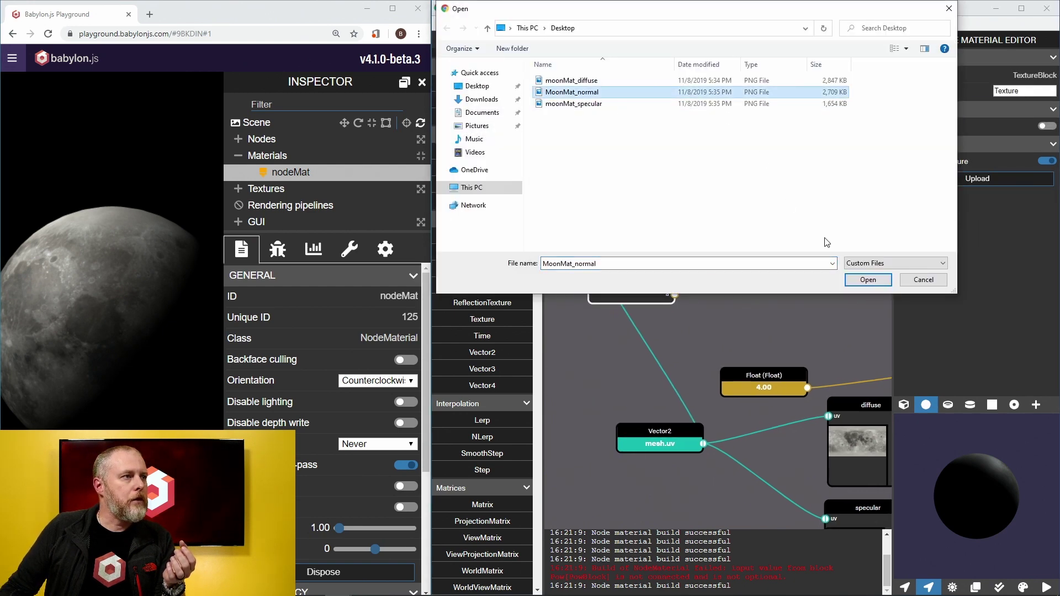
{"action": "left_click", "coordinate": [852, 278]}
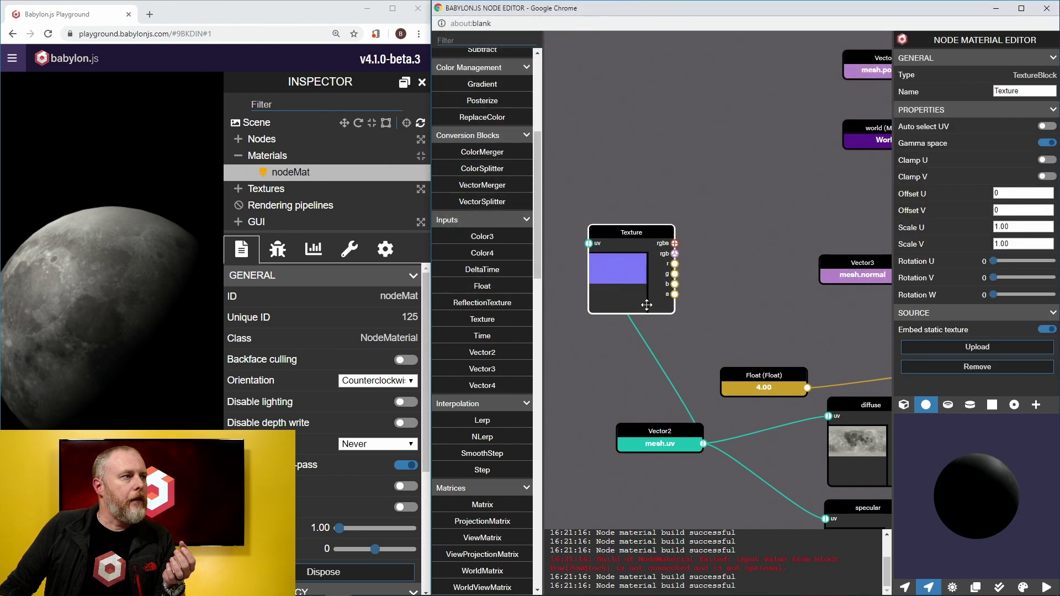
Move the mesh.uv node further left and pan across the diffuse, specular and Lights nodes.
{"action": "left_click_drag", "start_coordinate": [640, 439], "coordinate": [483, 430]}
{"action": "left_click", "coordinate": [683, 344]}
{"action": "left_click_drag", "start_coordinate": [683, 344], "coordinate": [737, 387]}
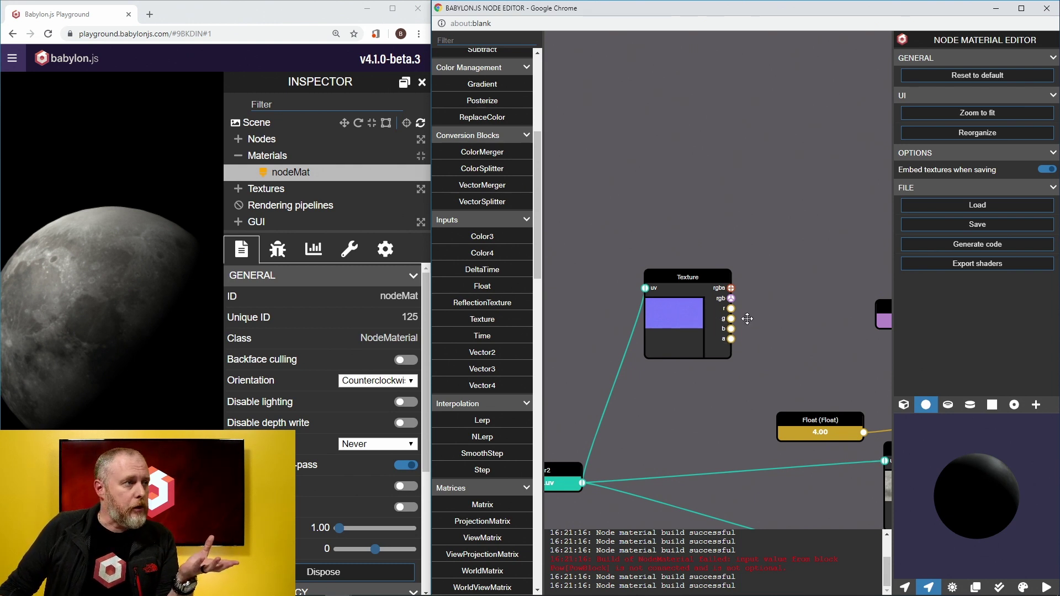
{"action": "left_click_drag", "start_coordinate": [754, 318], "coordinate": [618, 297]}
{"action": "left_click_drag", "start_coordinate": [695, 333], "coordinate": [649, 303]}
{"action": "left_click_drag", "start_coordinate": [759, 294], "coordinate": [721, 292]}
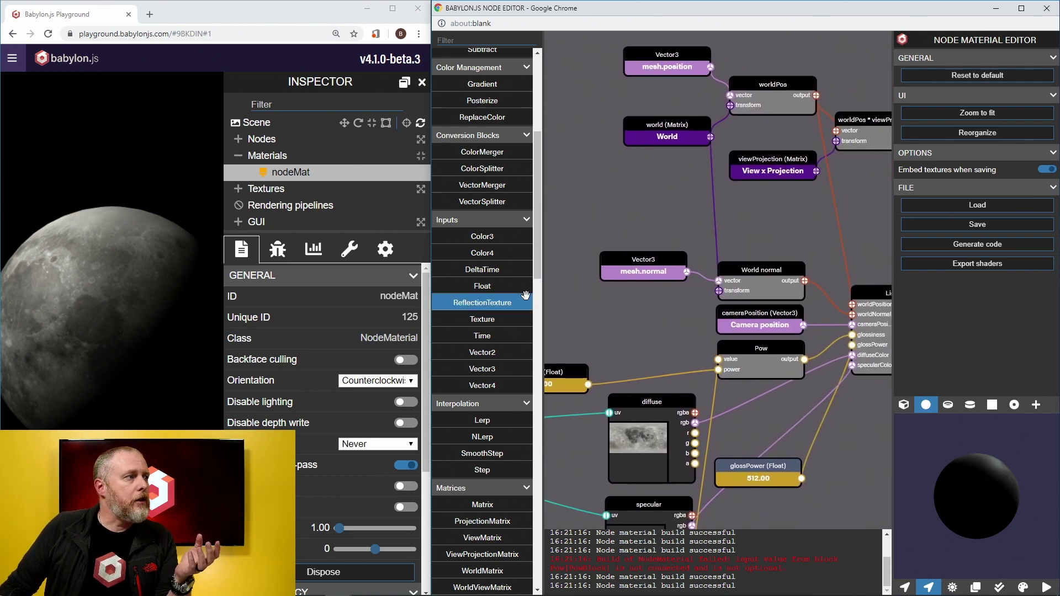
{"action": "left_click_drag", "start_coordinate": [539, 263], "coordinate": [534, 497]}
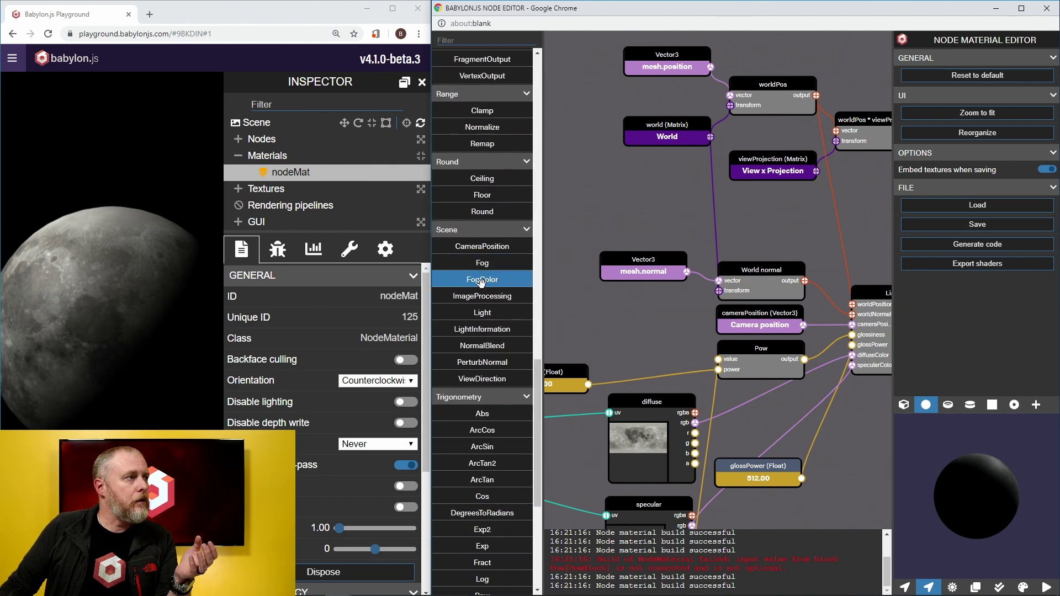
Drag a Perturb normal block onto the graph and position it beside the normal-map Texture node.
{"action": "left_click_drag", "start_coordinate": [470, 363], "coordinate": [632, 206]}
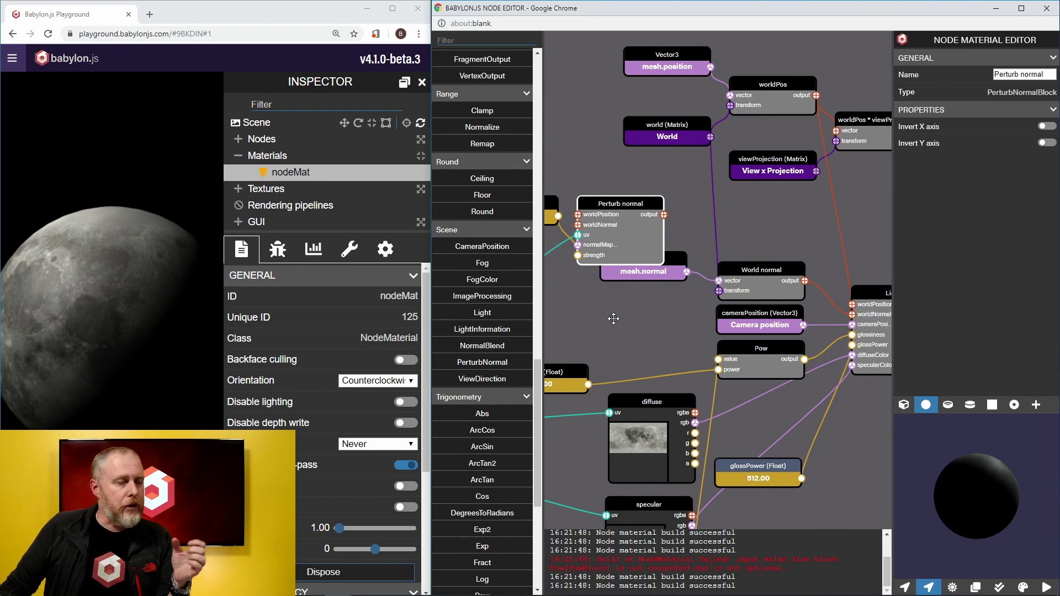
{"action": "scroll", "coordinate": [618, 359], "scroll_direction": "down", "scroll_amount": 5}
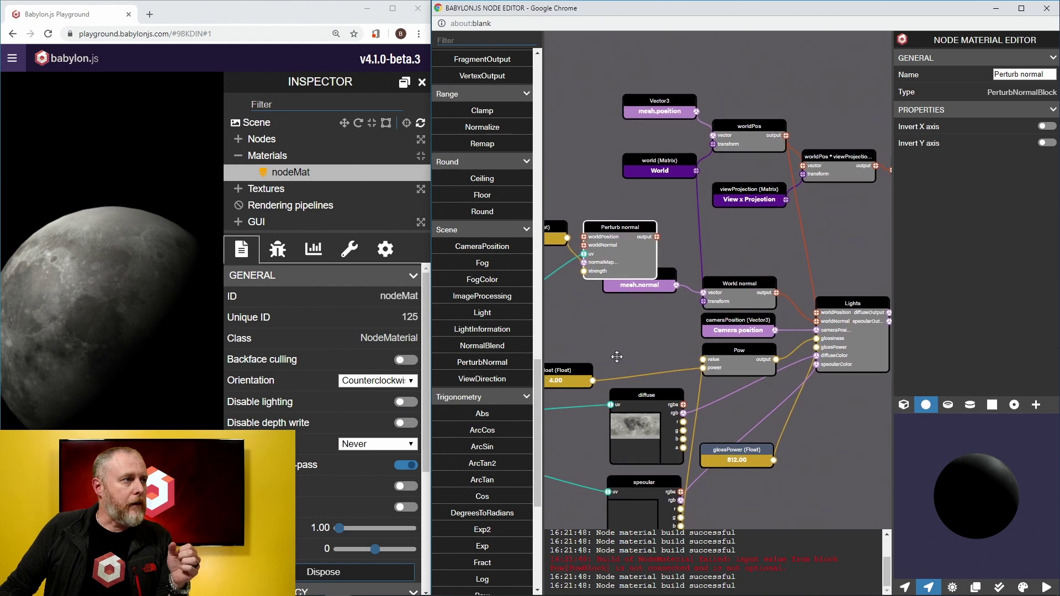
{"action": "left_click_drag", "start_coordinate": [610, 335], "coordinate": [736, 331]}
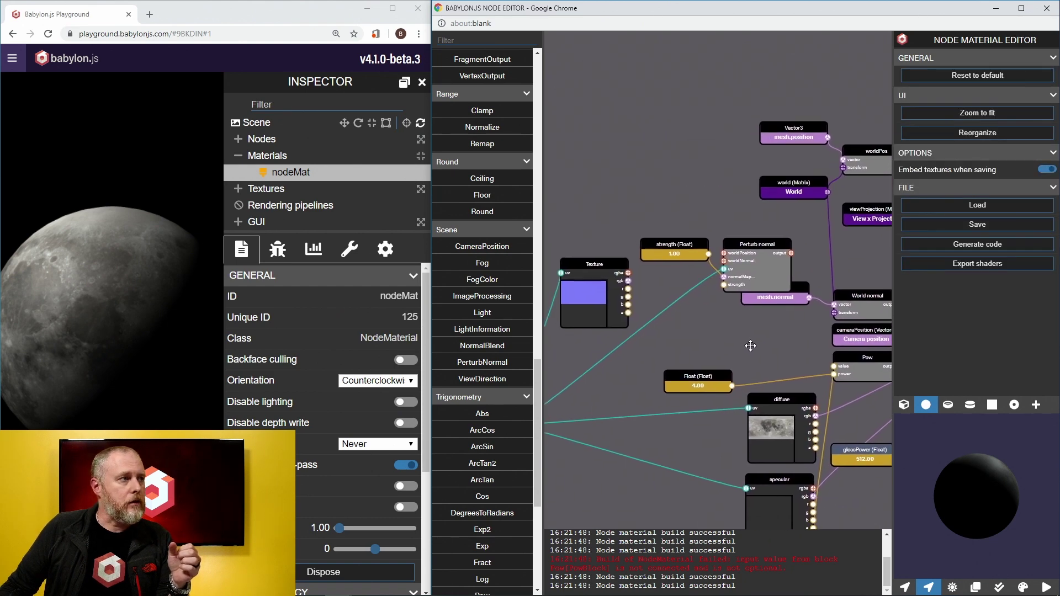
{"action": "left_click_drag", "start_coordinate": [755, 350], "coordinate": [764, 358]}
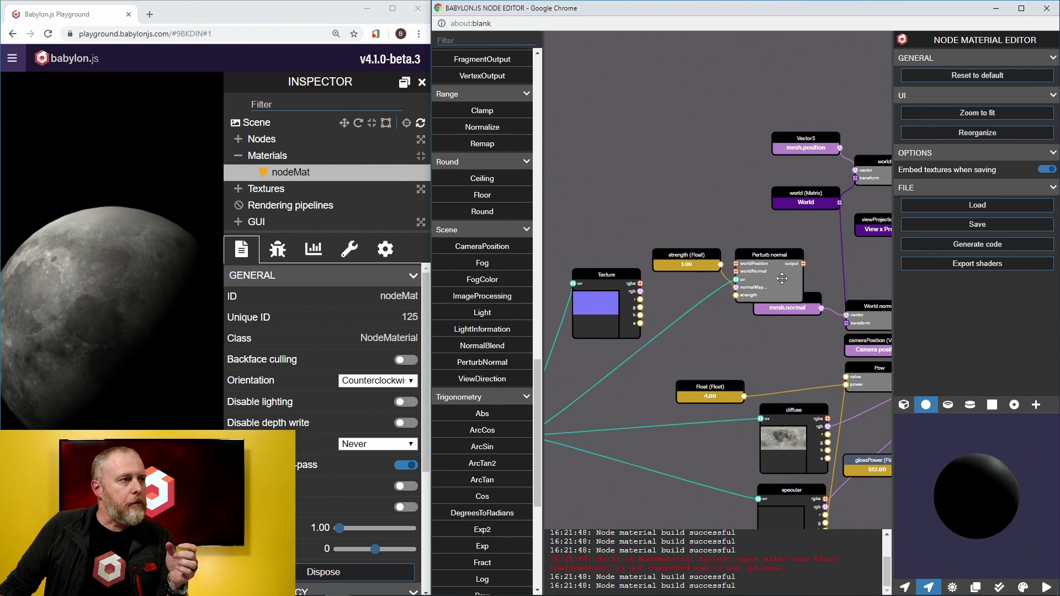
{"action": "left_click_drag", "start_coordinate": [782, 278], "coordinate": [794, 258]}
{"action": "scroll", "coordinate": [741, 265], "scroll_direction": "up", "scroll_amount": 1}
{"action": "scroll", "coordinate": [740, 266], "scroll_direction": "up", "scroll_amount": 3}
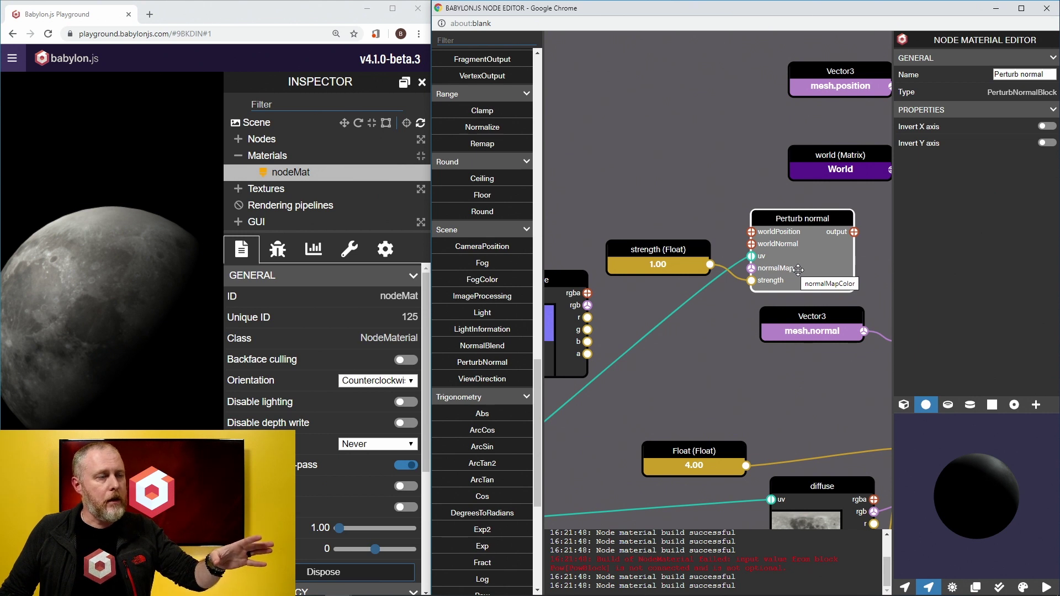
Link the normal-map Texture's rgb output to Perturb normal's normalMapColor and move the strength node aside.
{"action": "left_click", "coordinate": [714, 276]}
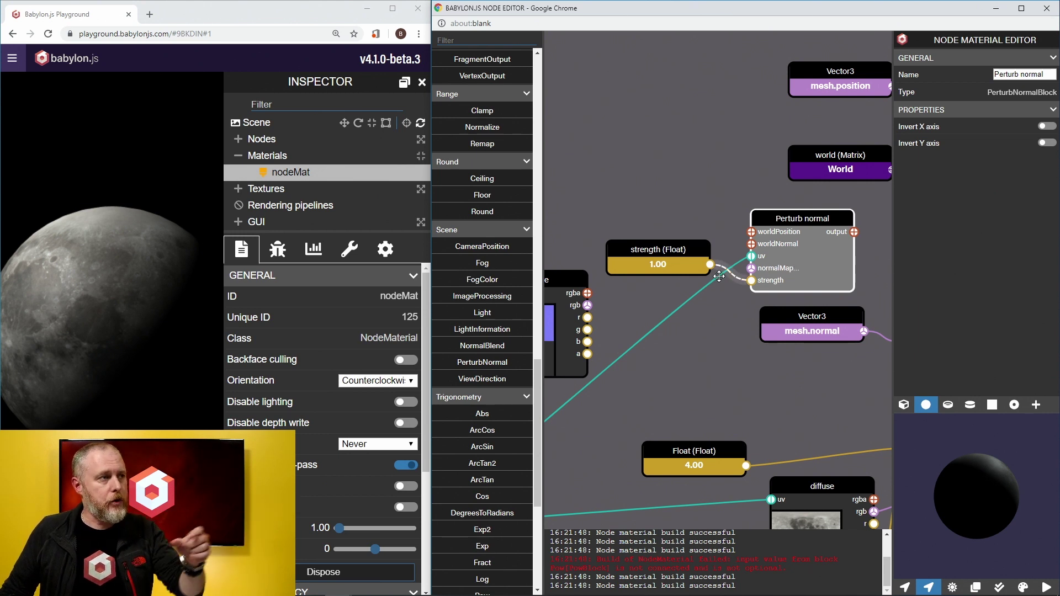
{"action": "left_click_drag", "start_coordinate": [587, 305], "coordinate": [750, 269]}
{"action": "left_click", "coordinate": [664, 264]}
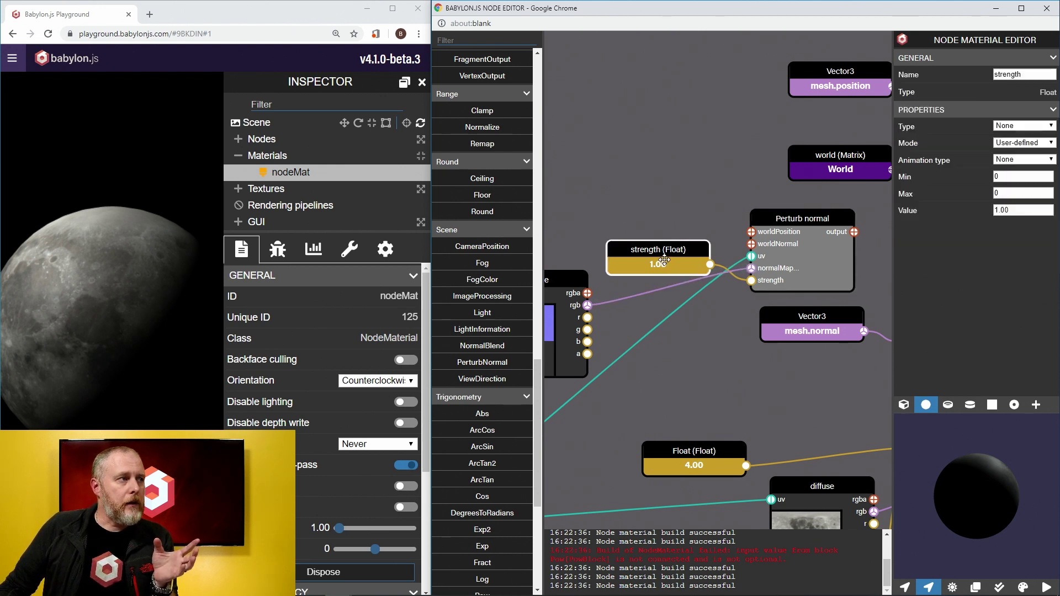
{"action": "left_click_drag", "start_coordinate": [664, 264], "coordinate": [551, 409]}
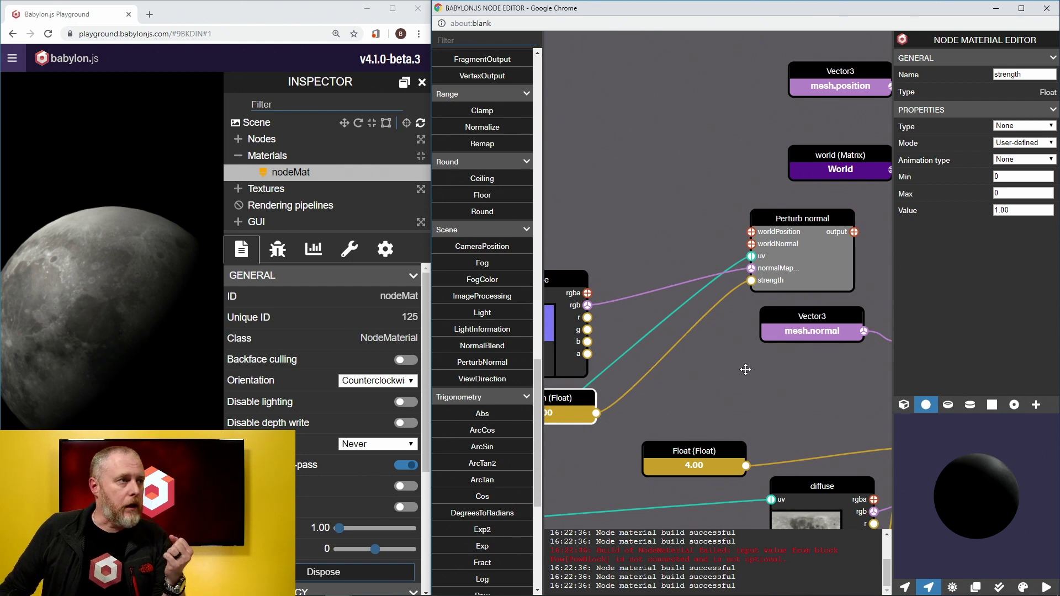
{"action": "scroll", "coordinate": [746, 370], "scroll_direction": "down", "scroll_amount": 1}
{"action": "scroll", "coordinate": [746, 369], "scroll_direction": "down", "scroll_amount": 6}
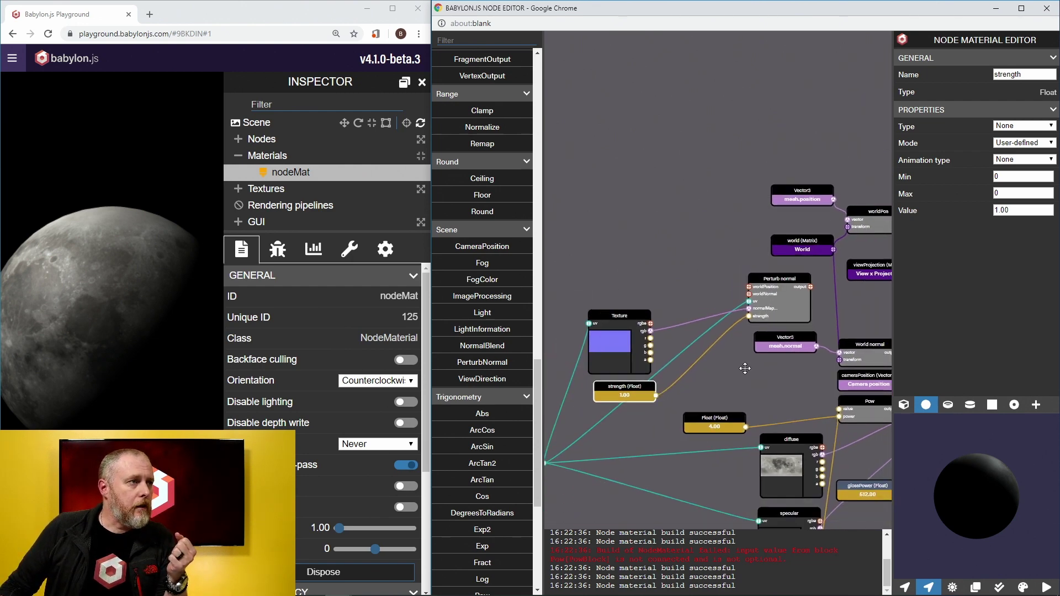
Move the World normal and mesh.normal nodes up-left to clear space near Perturb normal.
{"action": "left_click_drag", "start_coordinate": [733, 280], "coordinate": [673, 223]}
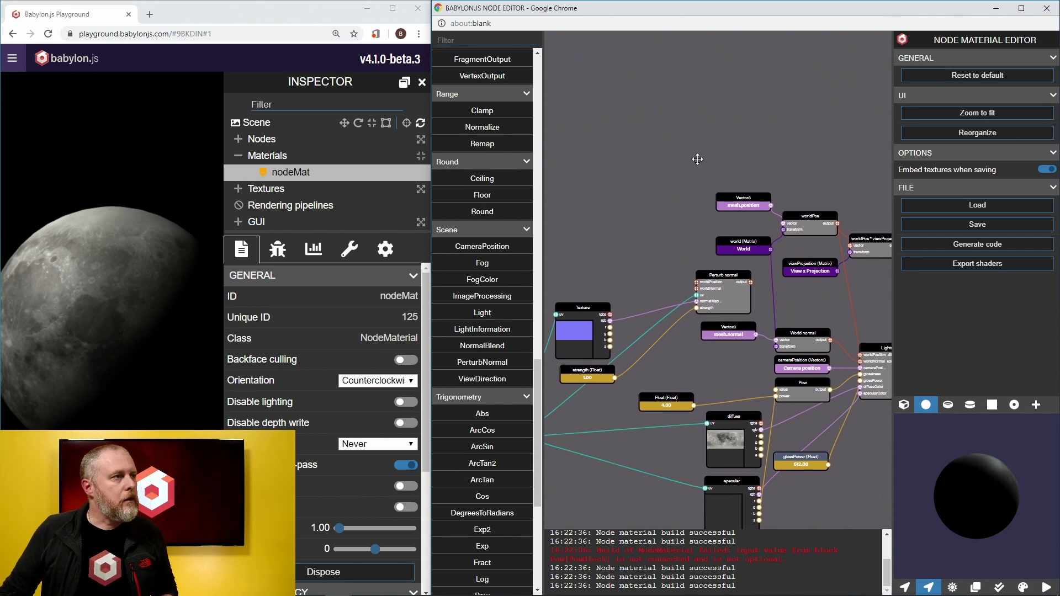
{"action": "left_click_drag", "start_coordinate": [694, 162], "coordinate": [632, 177], "text": "ctrl"}
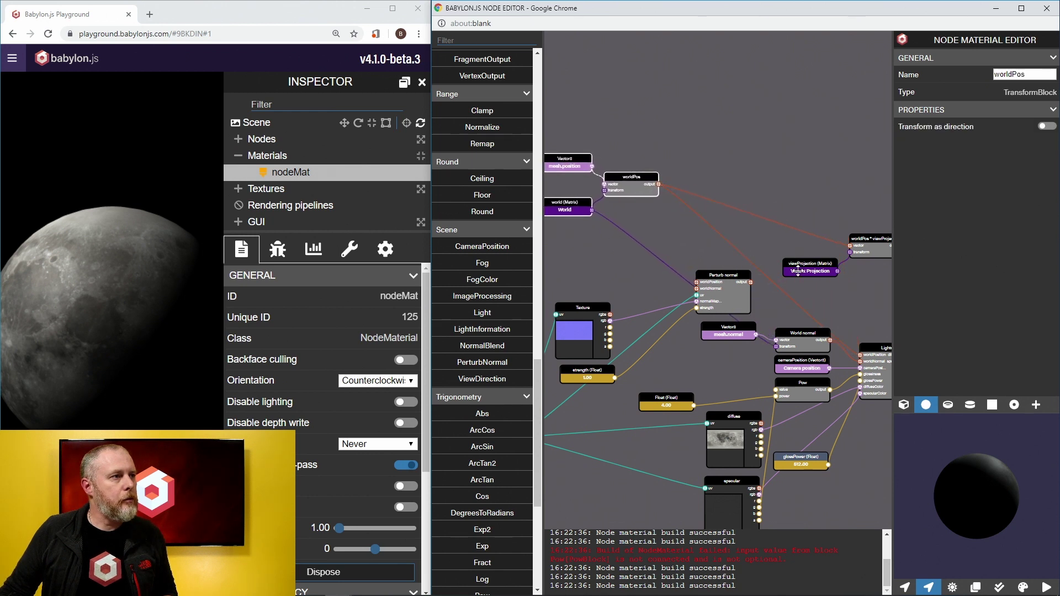
{"action": "left_click", "coordinate": [737, 331]}
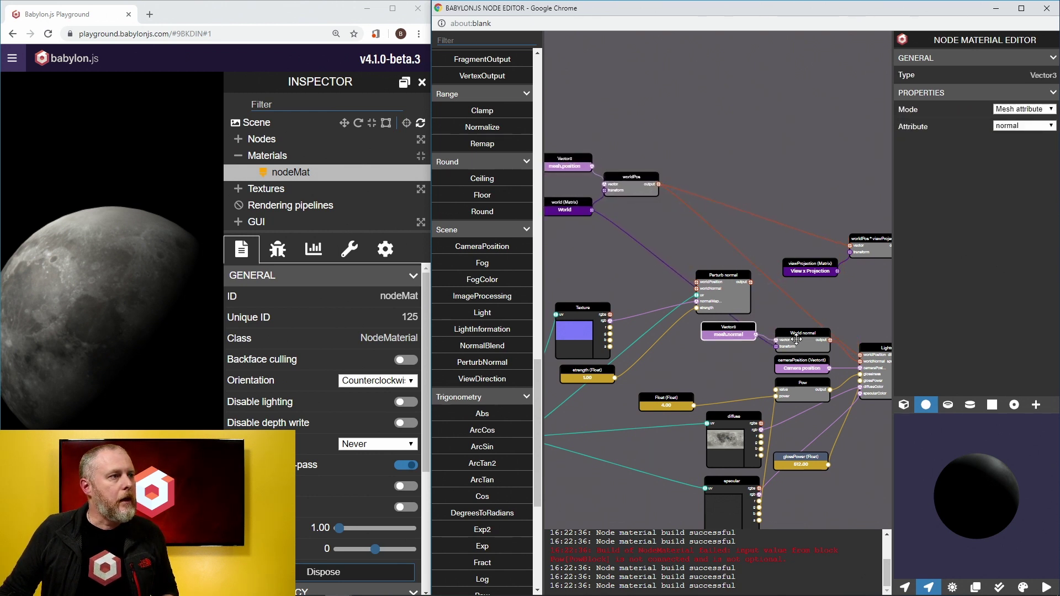
{"action": "left_click_drag", "start_coordinate": [799, 340], "coordinate": [610, 251]}
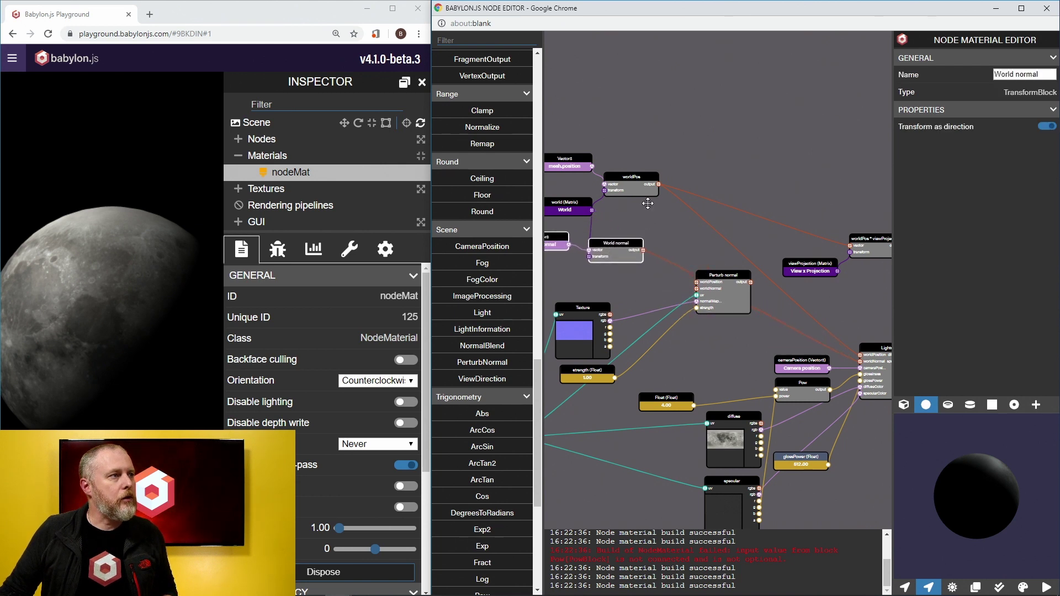
Remove the worldPos link to Lights and wire worldPos and World normal into Perturb normal.
{"action": "left_click", "coordinate": [661, 183]}
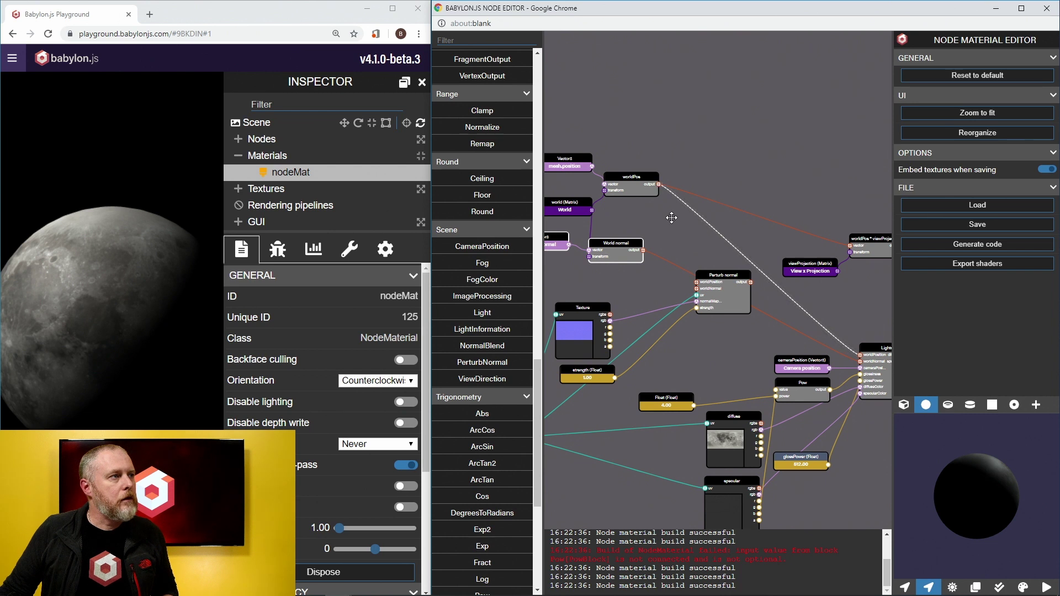
{"action": "left_click_drag", "start_coordinate": [659, 184], "coordinate": [697, 281]}
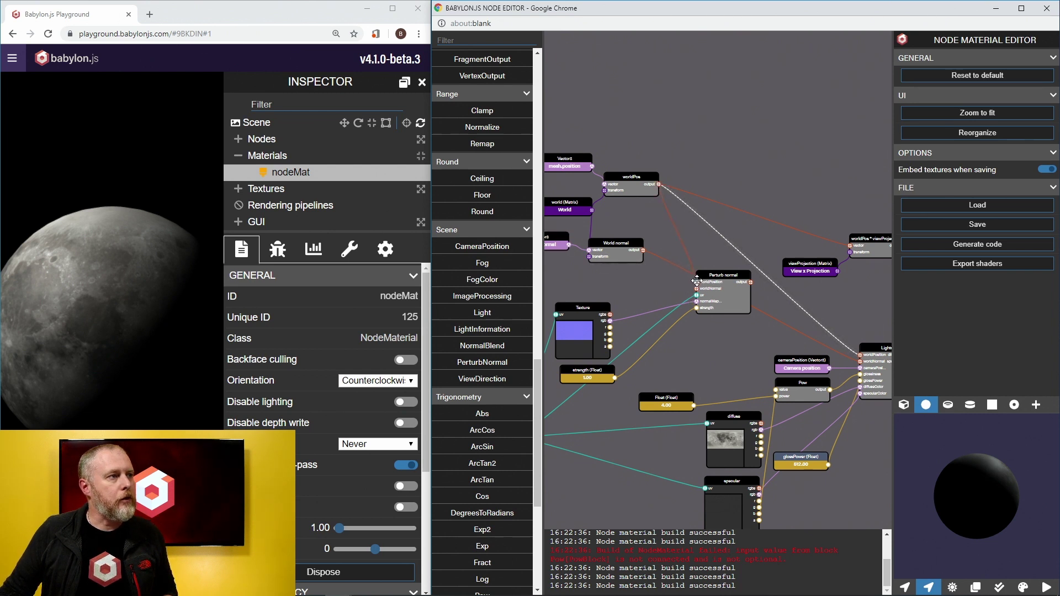
{"action": "key", "text": "Delete"}
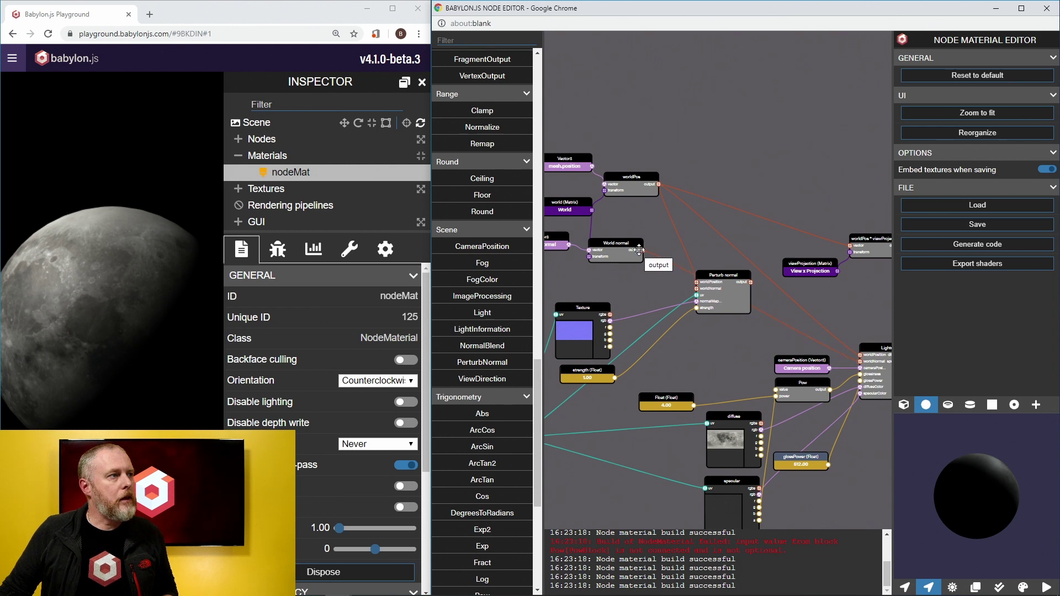
{"action": "left_click_drag", "start_coordinate": [644, 250], "coordinate": [696, 288]}
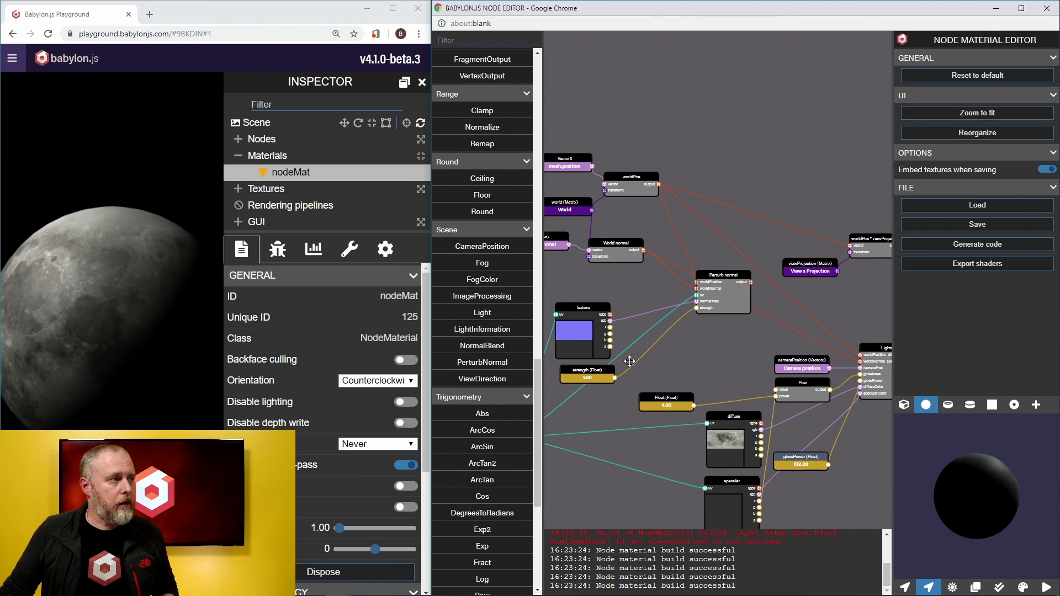
{"action": "left_click_drag", "start_coordinate": [728, 351], "coordinate": [618, 340]}
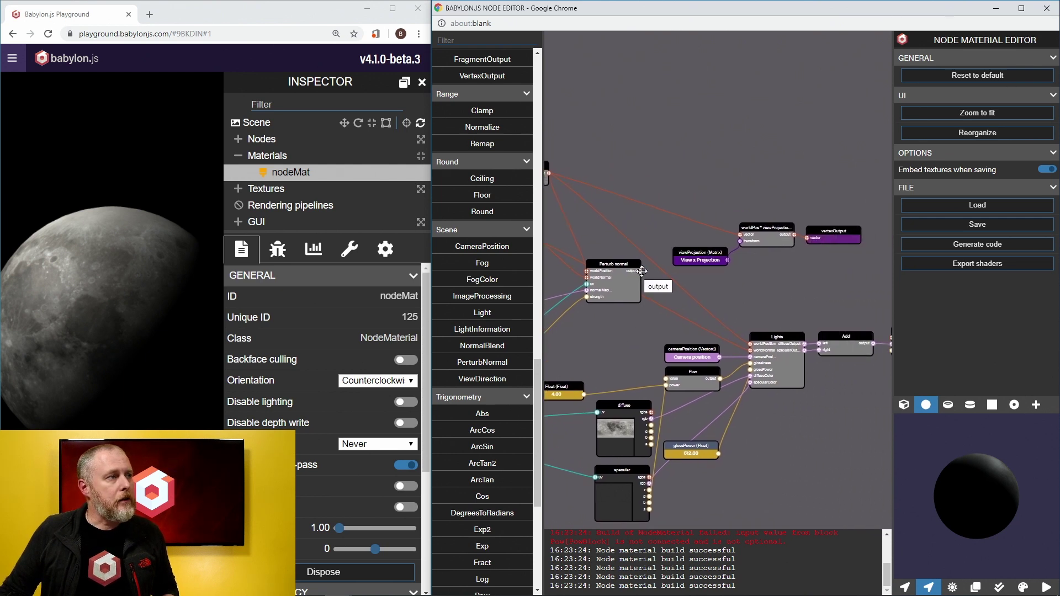
Plug Perturb normal's output into the Lights block's worldNormal input and inspect the moon's shading.
{"action": "left_click_drag", "start_coordinate": [640, 271], "coordinate": [752, 351]}
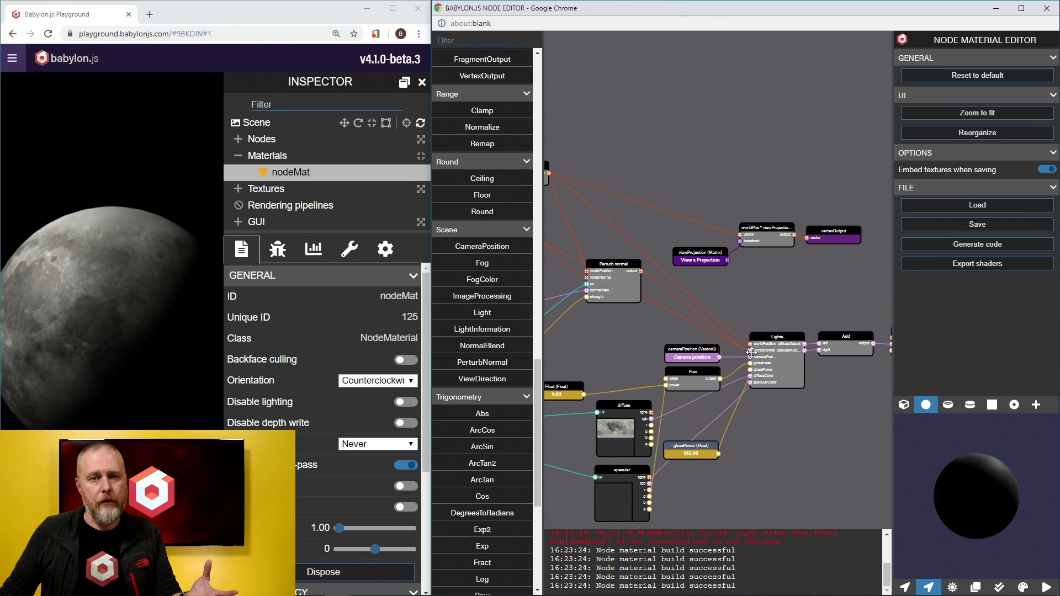
{"action": "left_click_drag", "start_coordinate": [752, 351], "coordinate": [739, 351]}
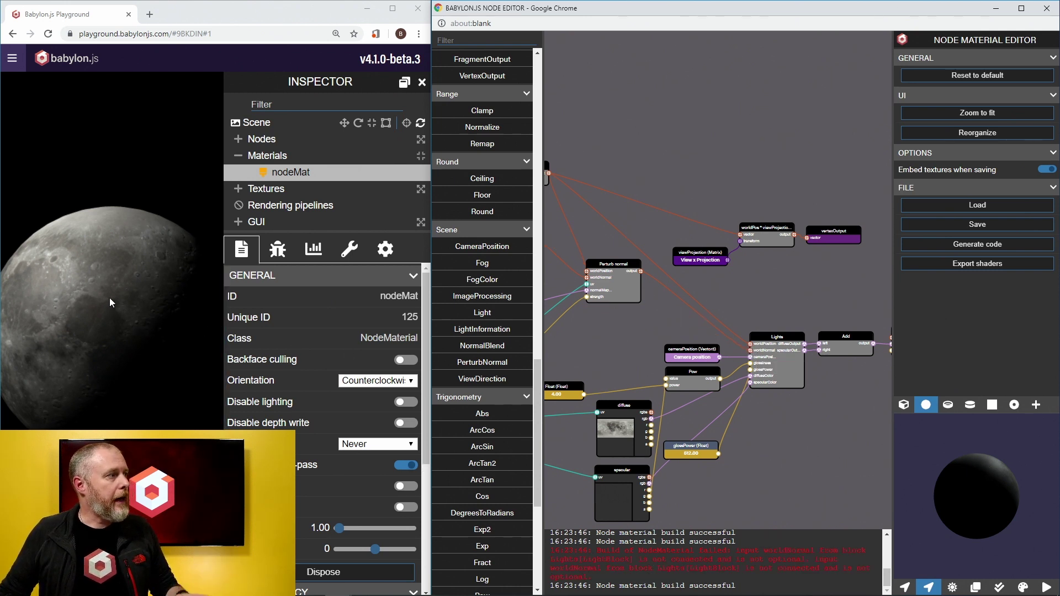
{"action": "mouse_move", "coordinate": [156, 176]}
{"action": "left_mouse_down"}
{"action": "mouse_move", "coordinate": [194, 177]}
{"action": "mouse_move", "coordinate": [98, 188]}
{"action": "mouse_move", "coordinate": [174, 181]}
{"action": "mouse_move", "coordinate": [111, 191]}
{"action": "mouse_move", "coordinate": [149, 185]}
{"action": "left_mouse_up"}
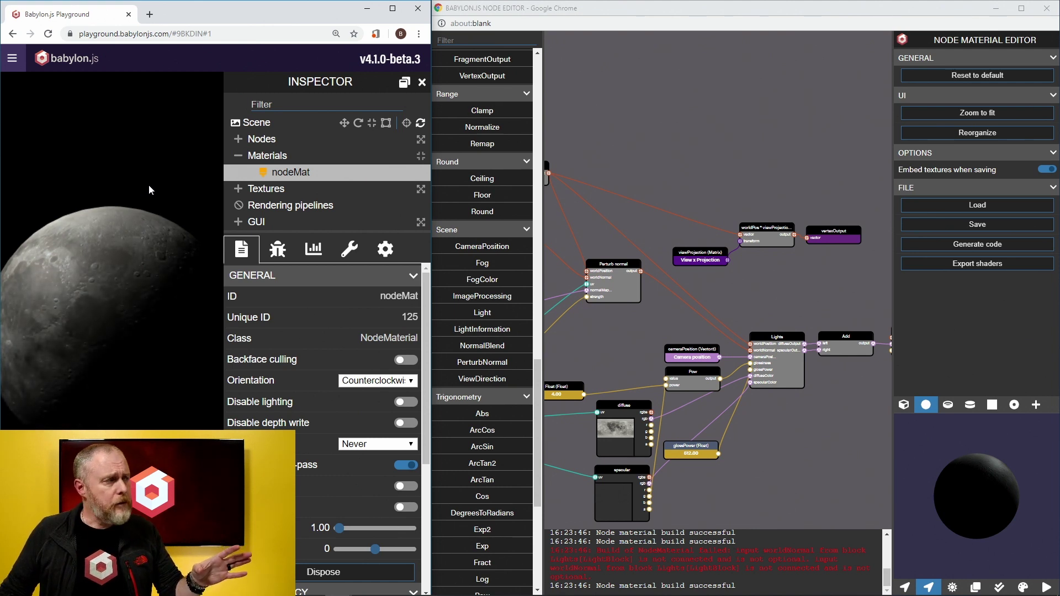
{"action": "left_click", "coordinate": [615, 287]}
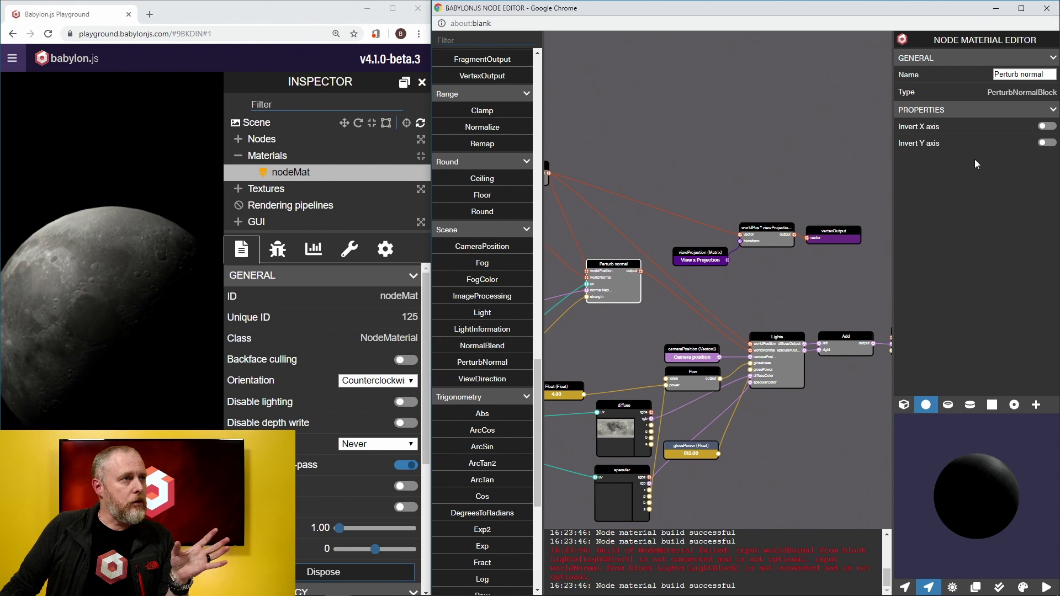
Turn on Invert Y axis and Invert X axis on Perturb normal, then orbit to check the craters.
{"action": "left_click", "coordinate": [1045, 144]}
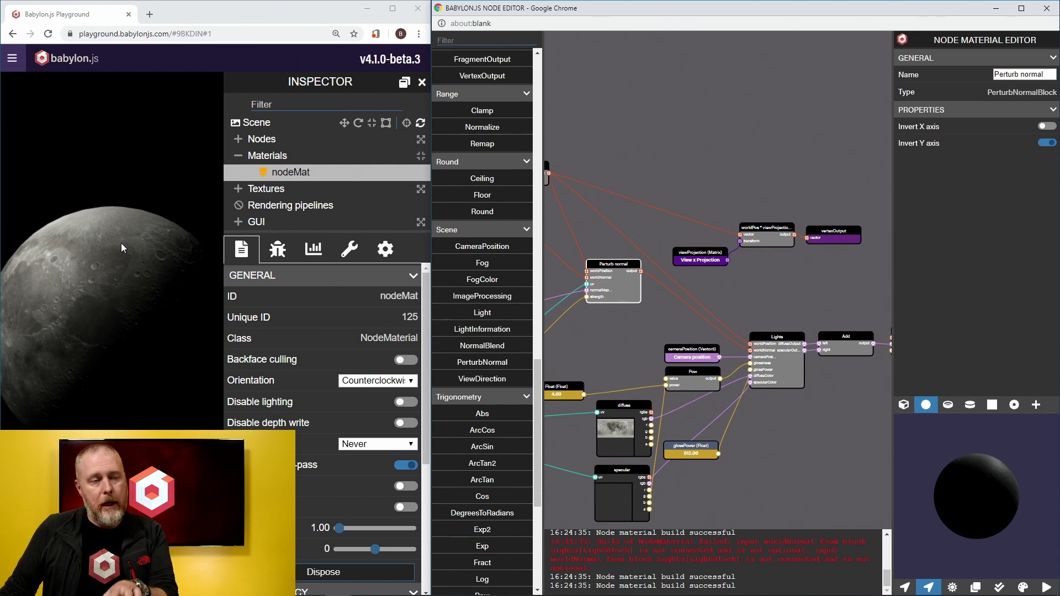
{"action": "left_click", "coordinate": [1046, 127]}
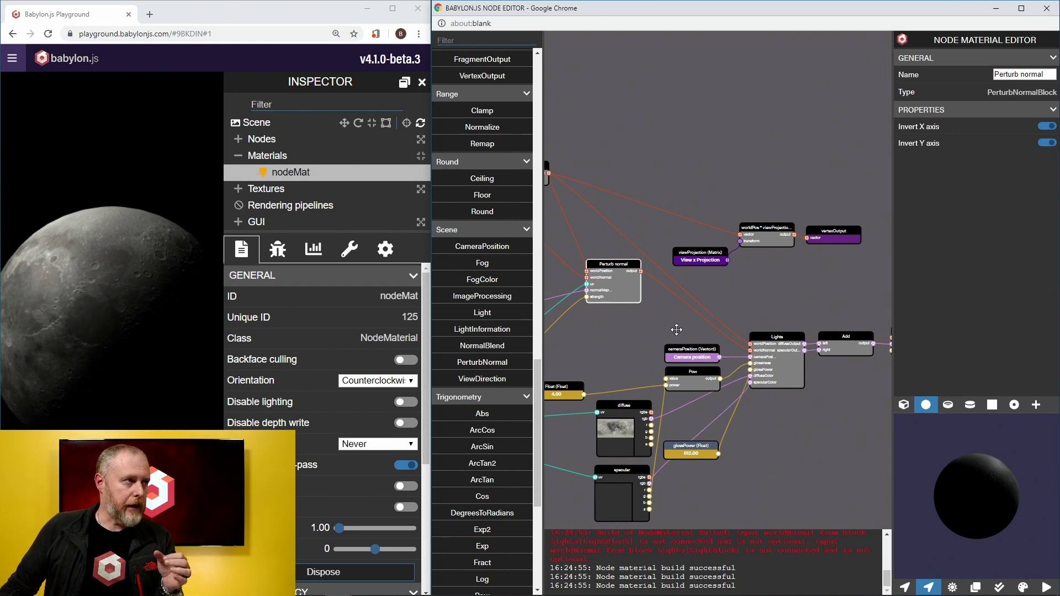
{"action": "left_click", "coordinate": [71, 275]}
{"action": "left_click_drag", "start_coordinate": [71, 274], "coordinate": [97, 277]}
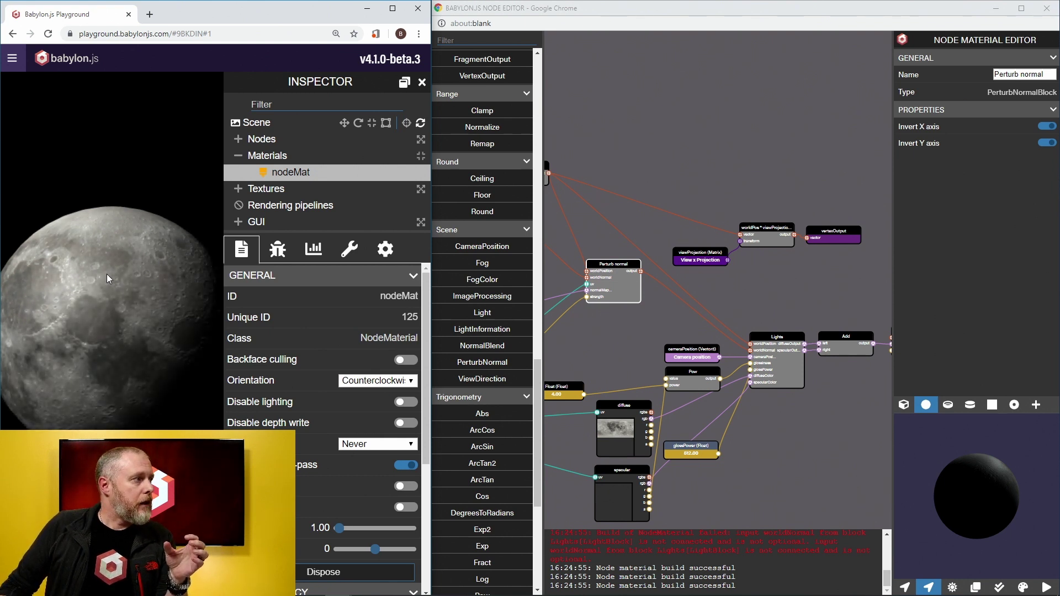
{"action": "mouse_move", "coordinate": [107, 274]}
{"action": "left_mouse_down"}
{"action": "mouse_move", "coordinate": [150, 271]}
{"action": "mouse_move", "coordinate": [21, 282]}
{"action": "mouse_move", "coordinate": [63, 267]}
{"action": "left_mouse_up"}
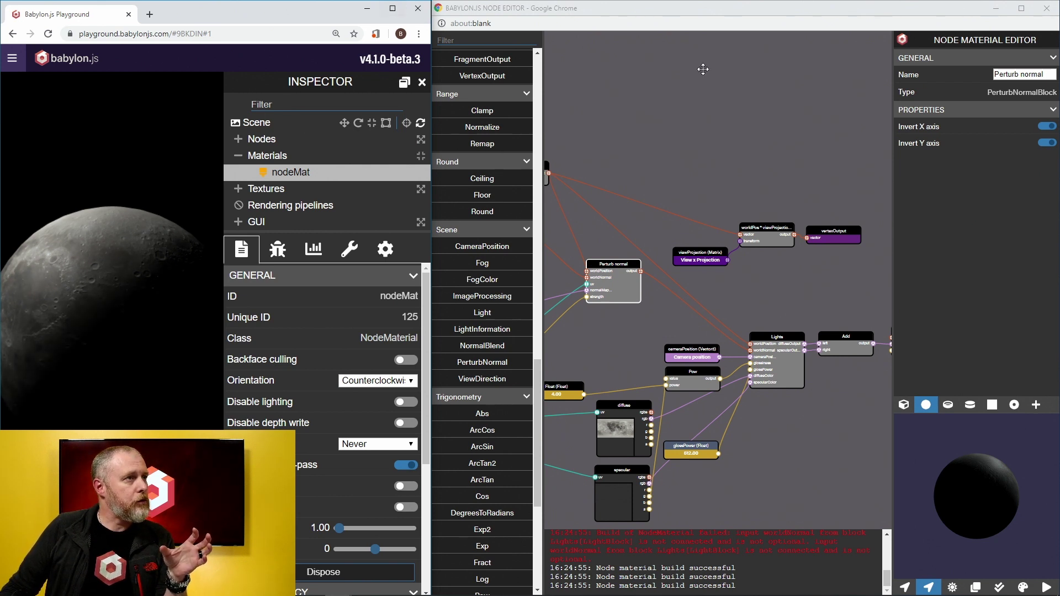
Close the editor, maximize the Playground, narrow the code pane and zoom in on the moon.
{"action": "left_click", "coordinate": [1046, 8]}
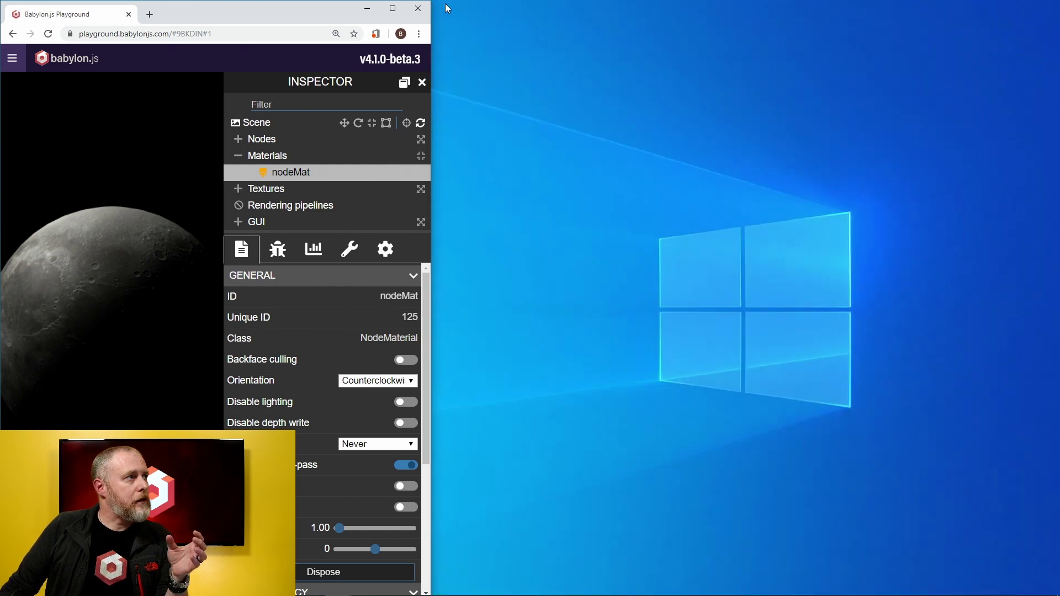
{"action": "left_click", "coordinate": [393, 8]}
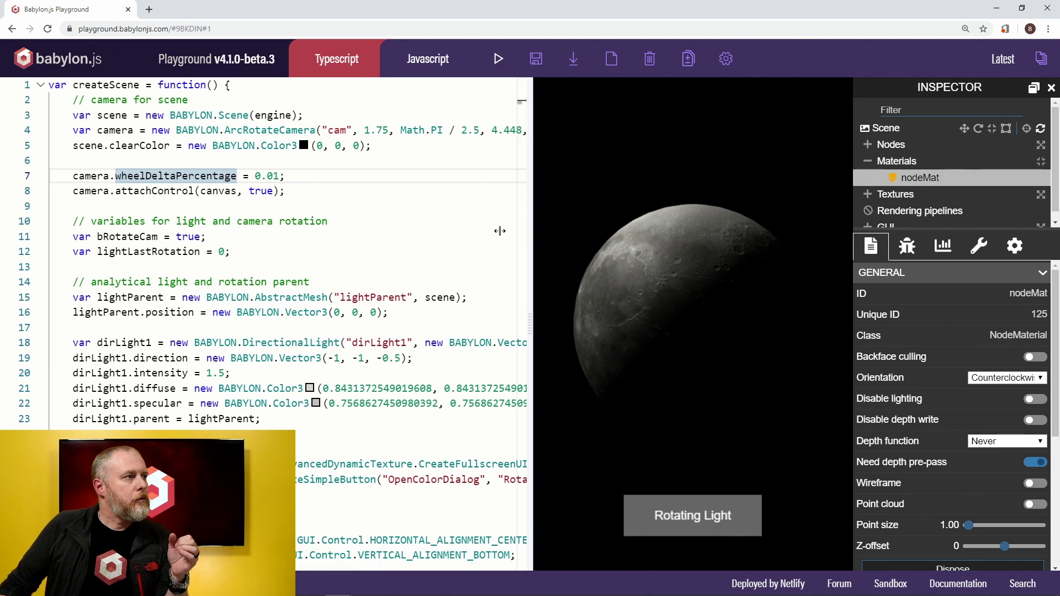
{"action": "left_click_drag", "start_coordinate": [476, 233], "coordinate": [257, 233]}
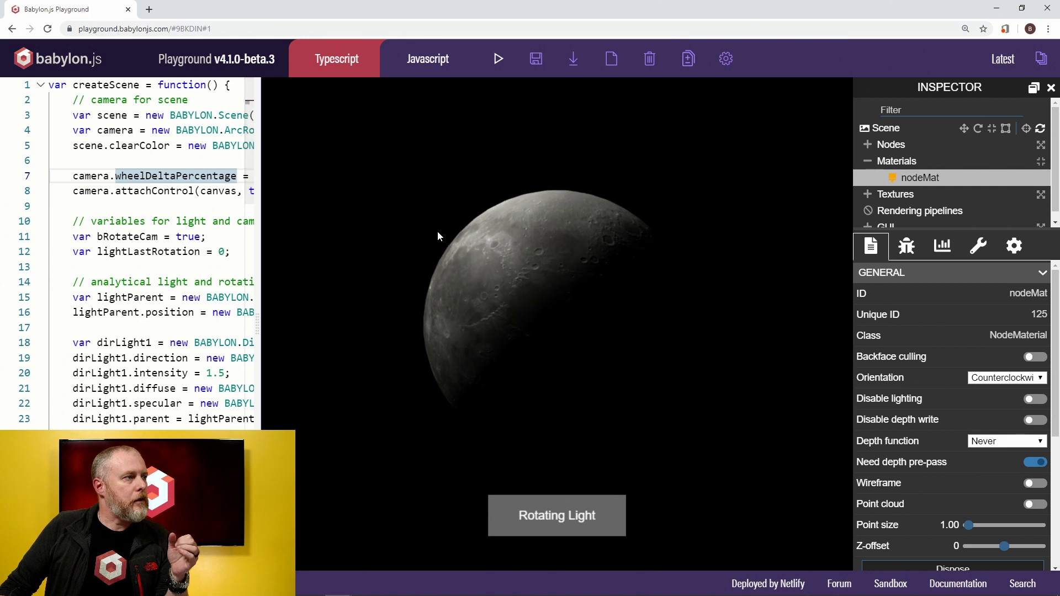
{"action": "scroll", "coordinate": [438, 236], "scroll_direction": "up", "scroll_amount": 5}
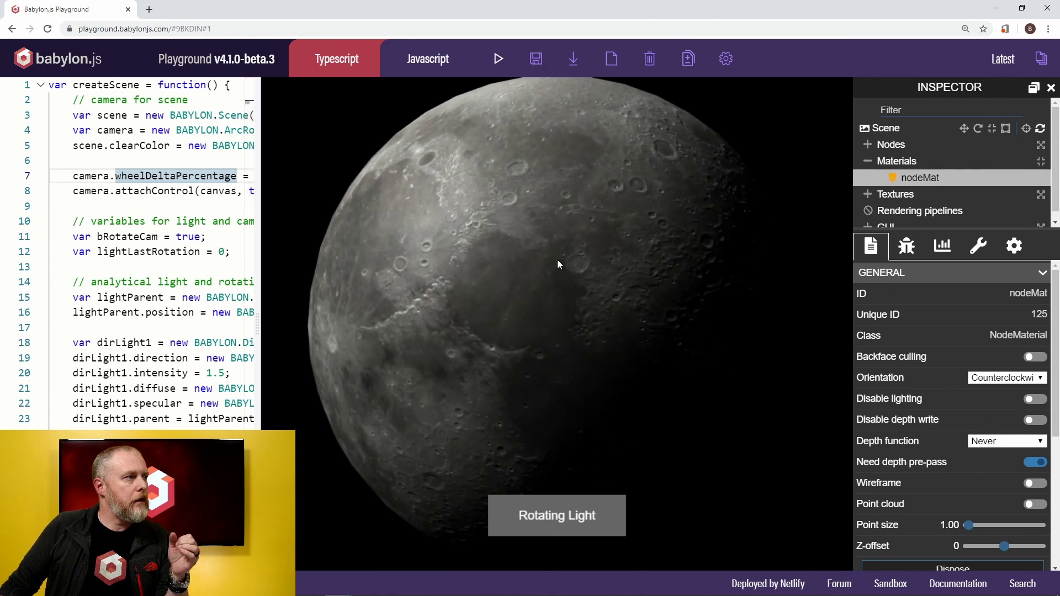